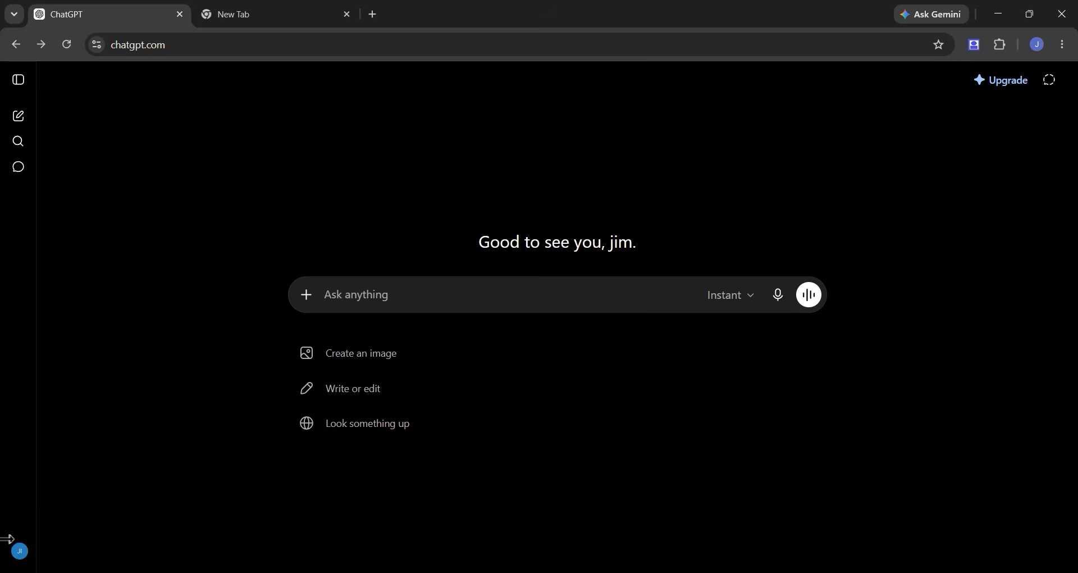
# Step: Open the plugin directory from the account's plugin settings and search it for Canva
pyautogui.click(17, 553)
pyautogui.click(39, 461)
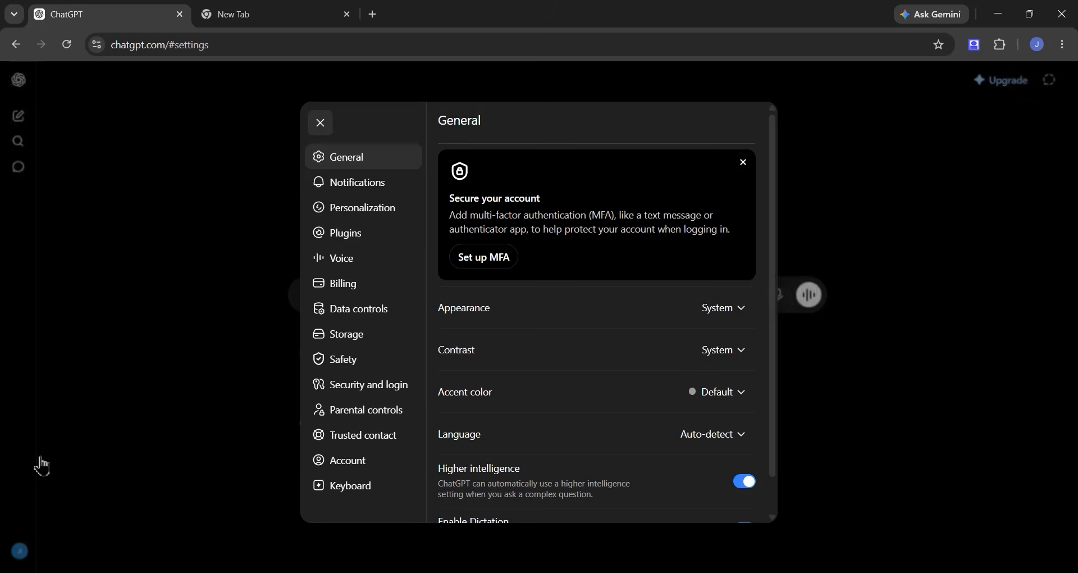
pyautogui.click(393, 234)
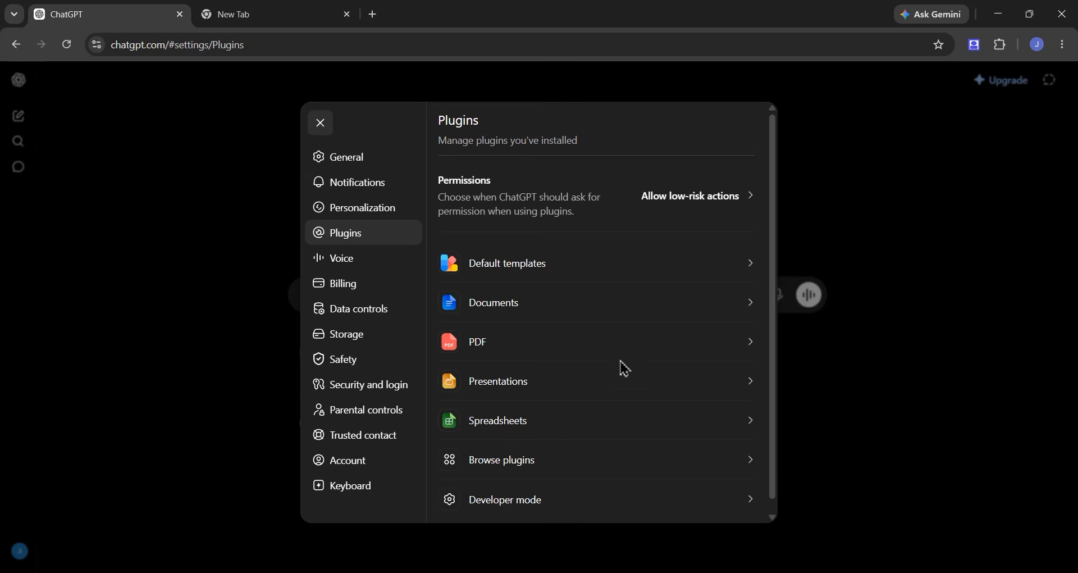
pyautogui.scroll(-1, 621, 365)
pyautogui.click(524, 449)
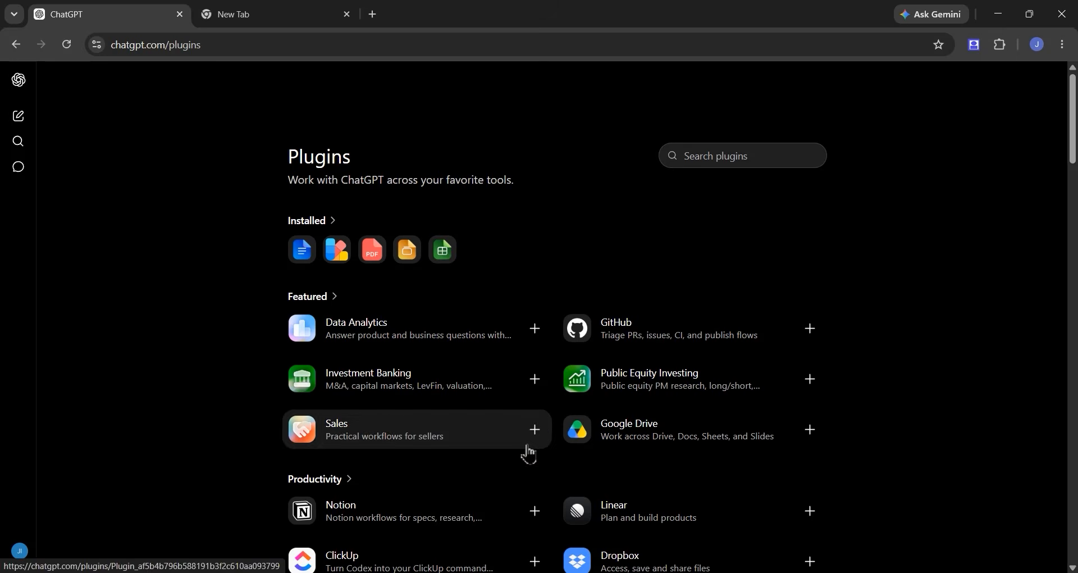
pyautogui.click(722, 163)
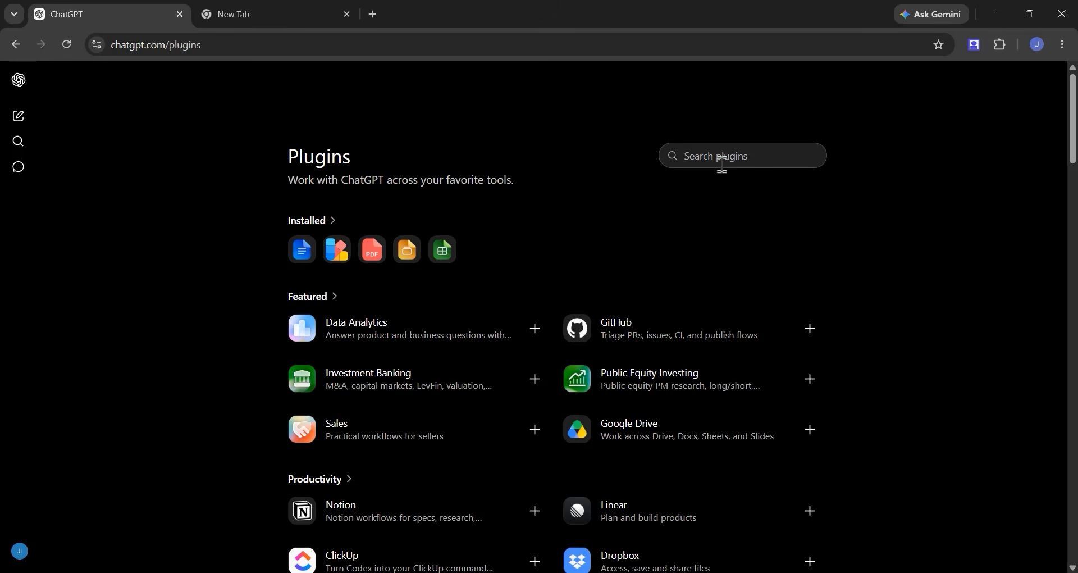
pyautogui.write('Canva')
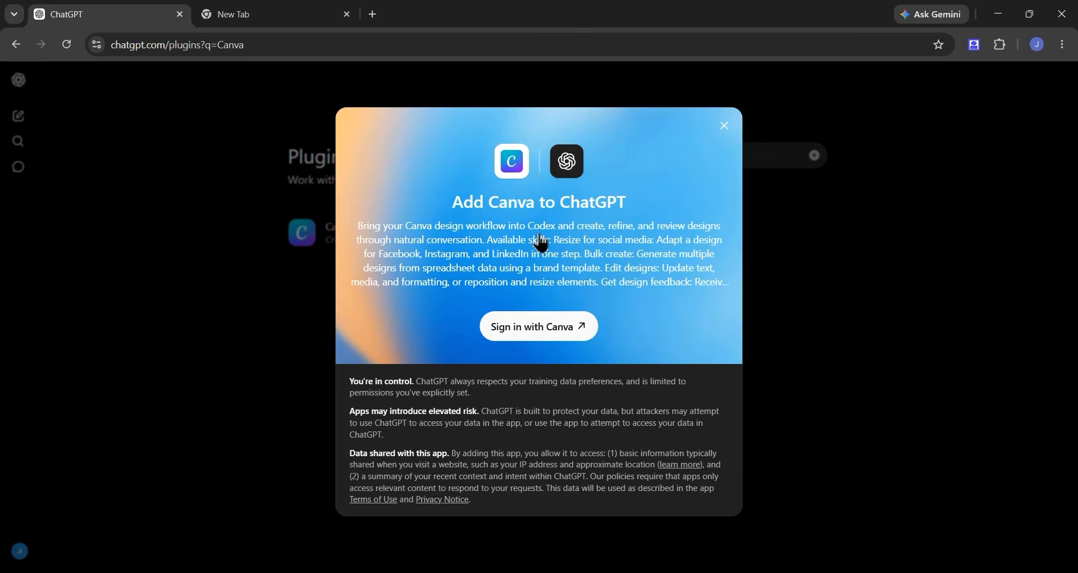
# Step: Sign in with Canva for the plugin and allow ChatGPT the requested access to the Canva account
pyautogui.click(540, 327)
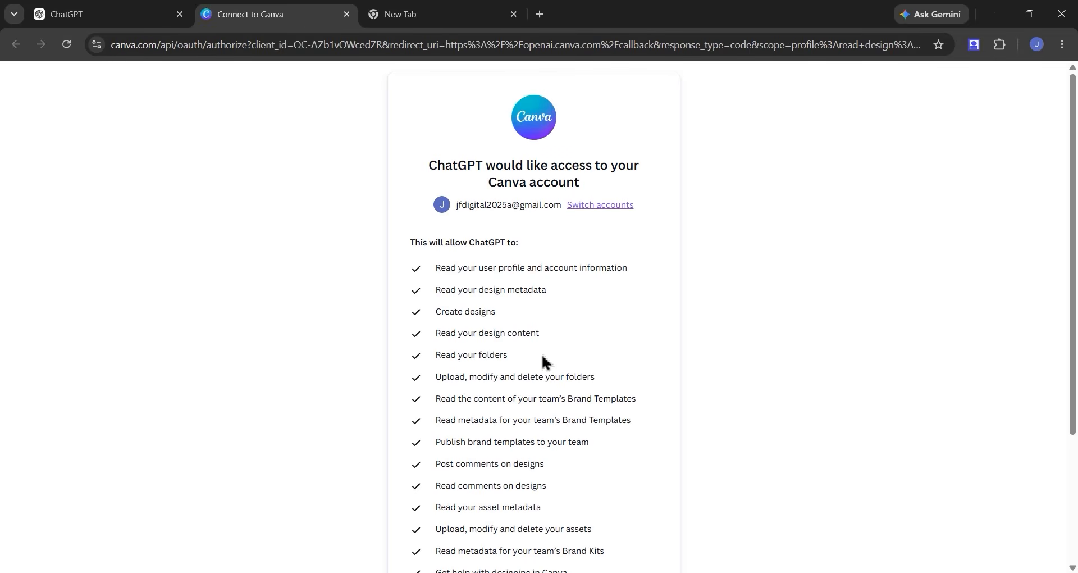
pyautogui.scroll(-3, 543, 359)
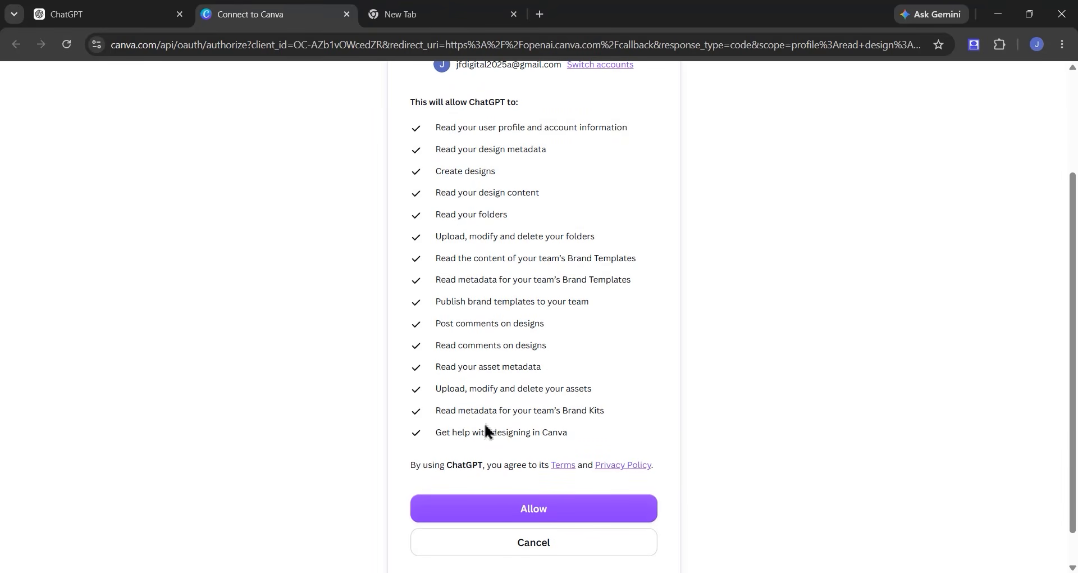
pyautogui.scroll(-1, 574, 396)
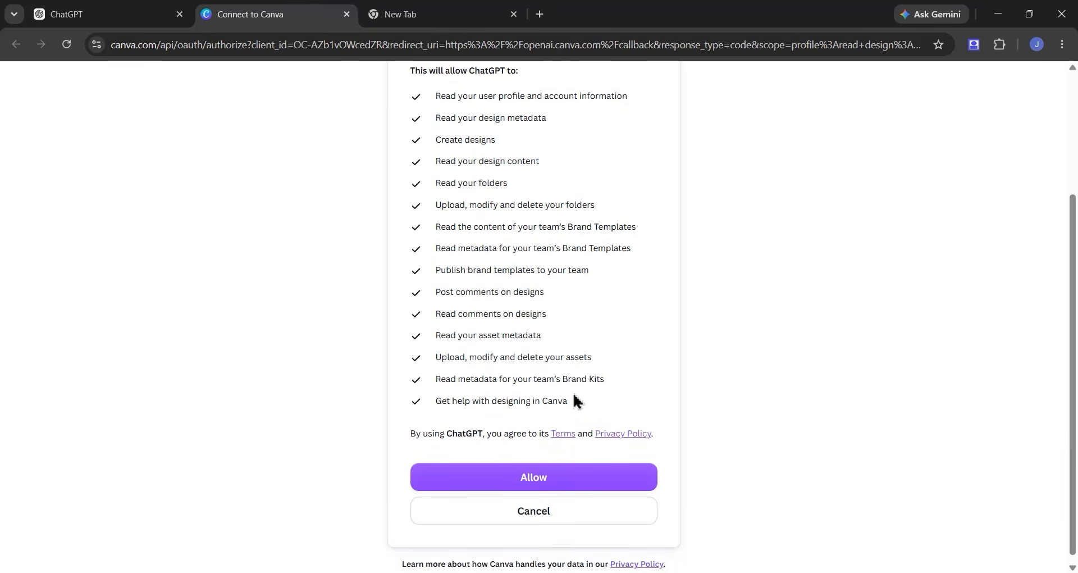
pyautogui.click(560, 470)
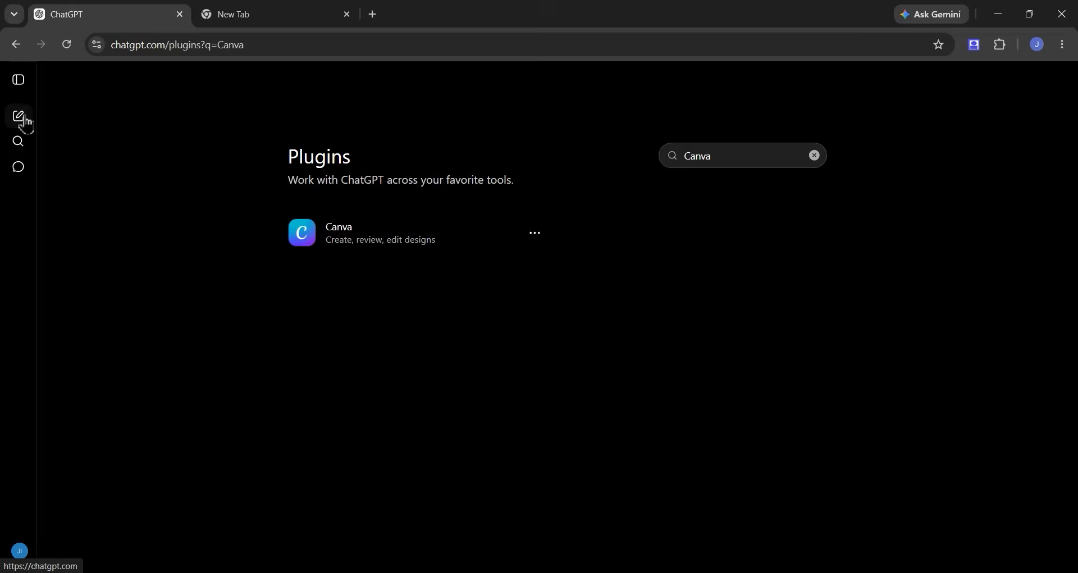
# Step: Start a new chat with intelligence set to High and switch it to image creation
pyautogui.click(20, 116)
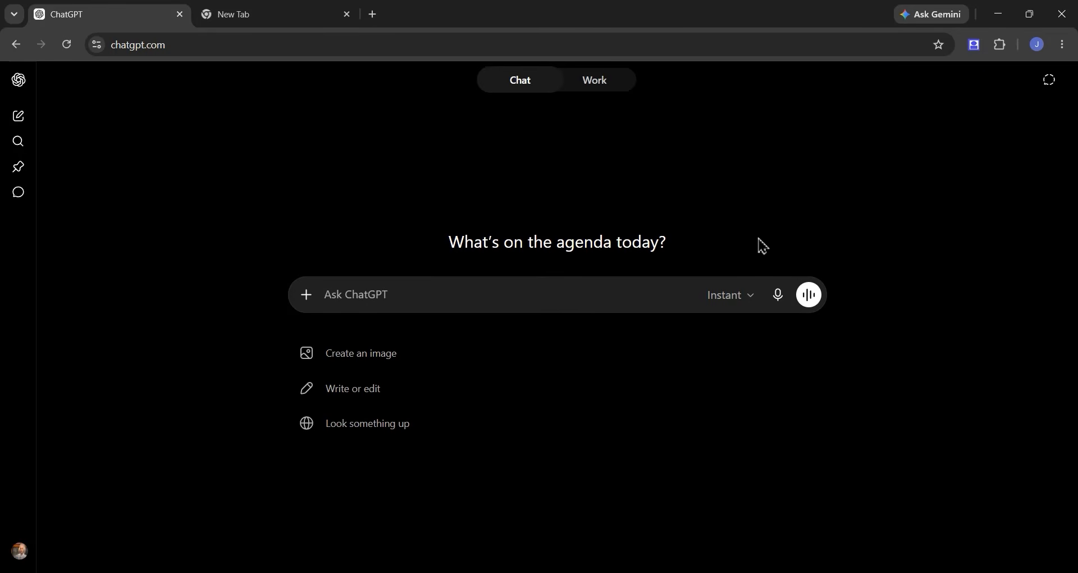
pyautogui.click(746, 294)
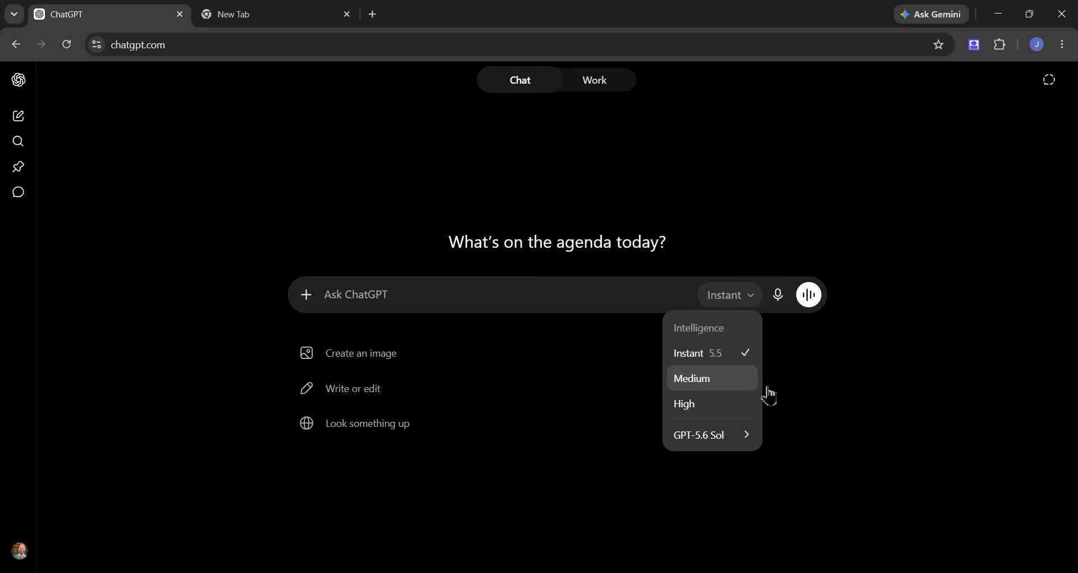
pyautogui.click(708, 409)
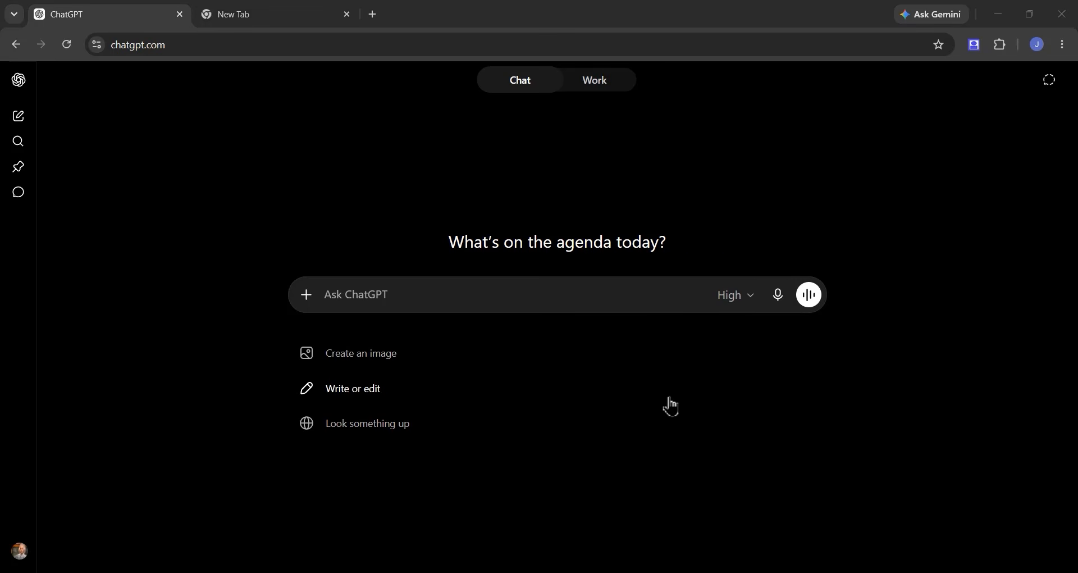
pyautogui.click(375, 362)
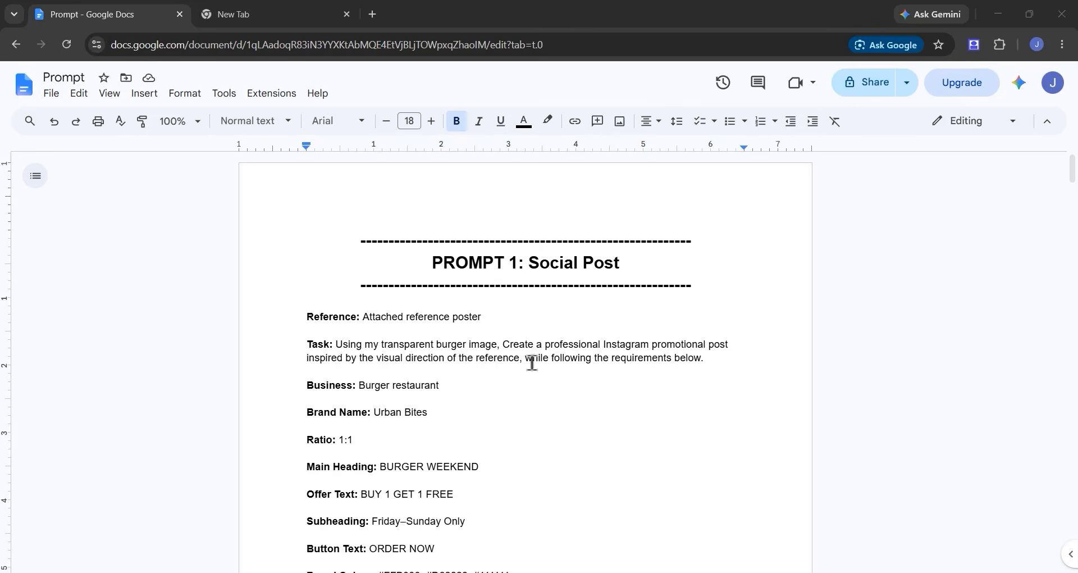
# Step: Review the Social Post prompt in the Google Docs document, from the business details to the brand colors and additional requirements
pyautogui.scroll(-1, 536, 376)
pyautogui.moveTo(443, 316); pyautogui.dragTo(314, 316)
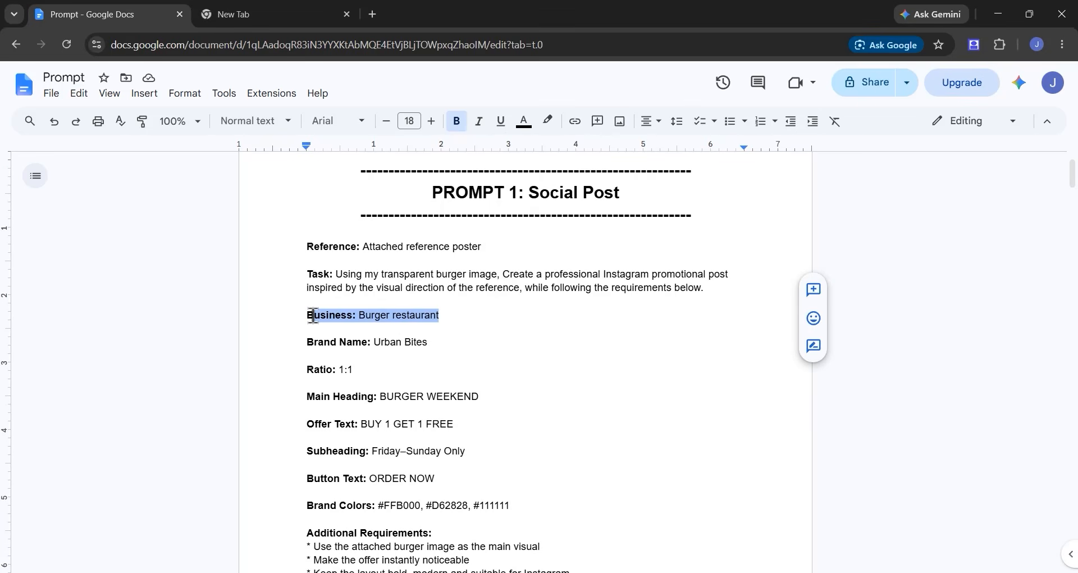
pyautogui.moveTo(452, 478); pyautogui.dragTo(308, 433)
pyautogui.scroll(-1, 518, 449)
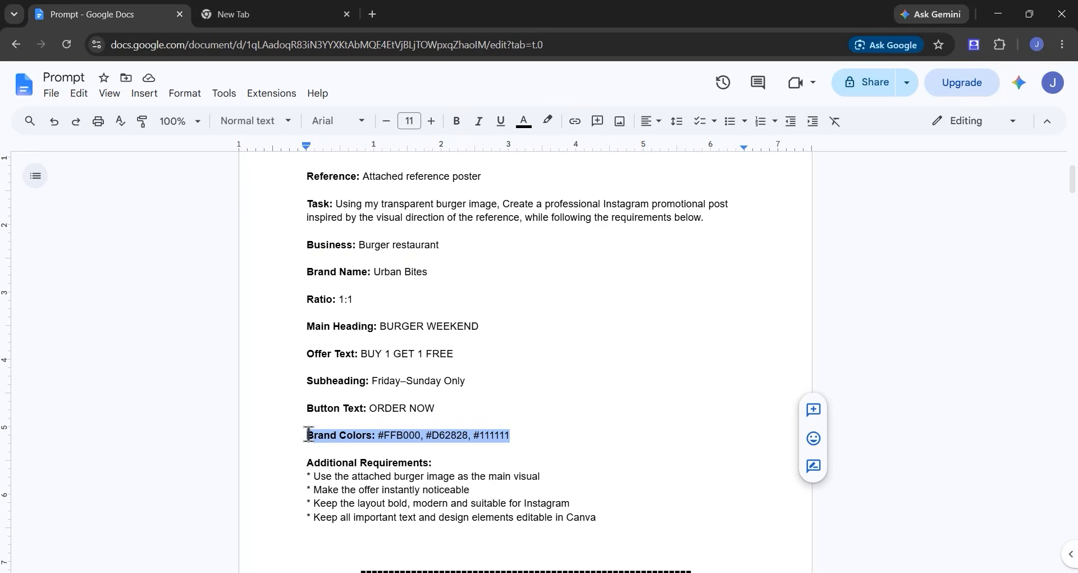
pyautogui.scroll(2, 609, 376)
pyautogui.scroll(-3, 530, 312)
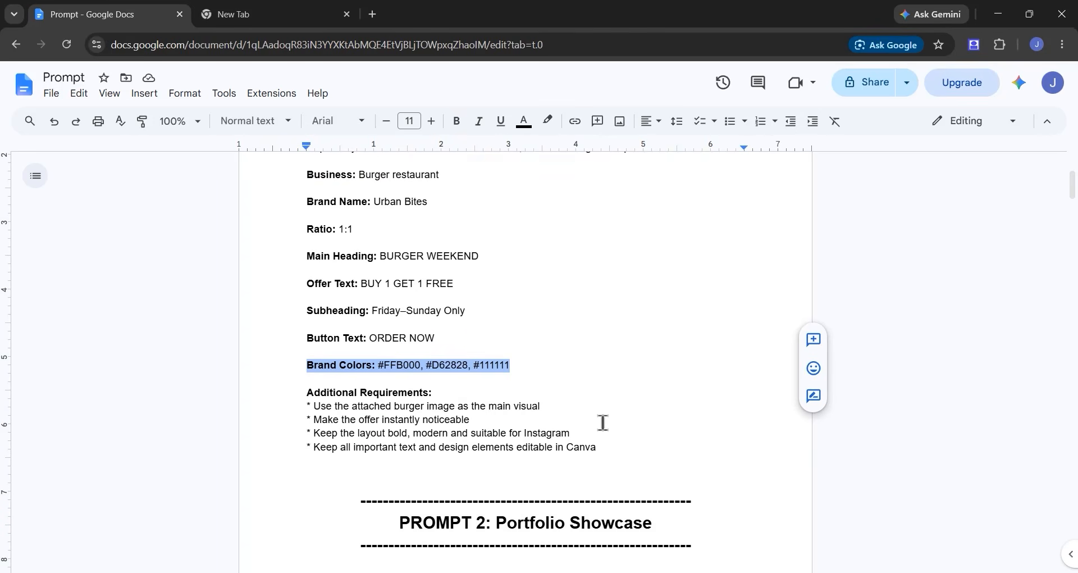
pyautogui.scroll(1, 601, 422)
# Step: Delete the Brand Colors line from the Social Post prompt and undo the deletion
pyautogui.press('BackSpace')
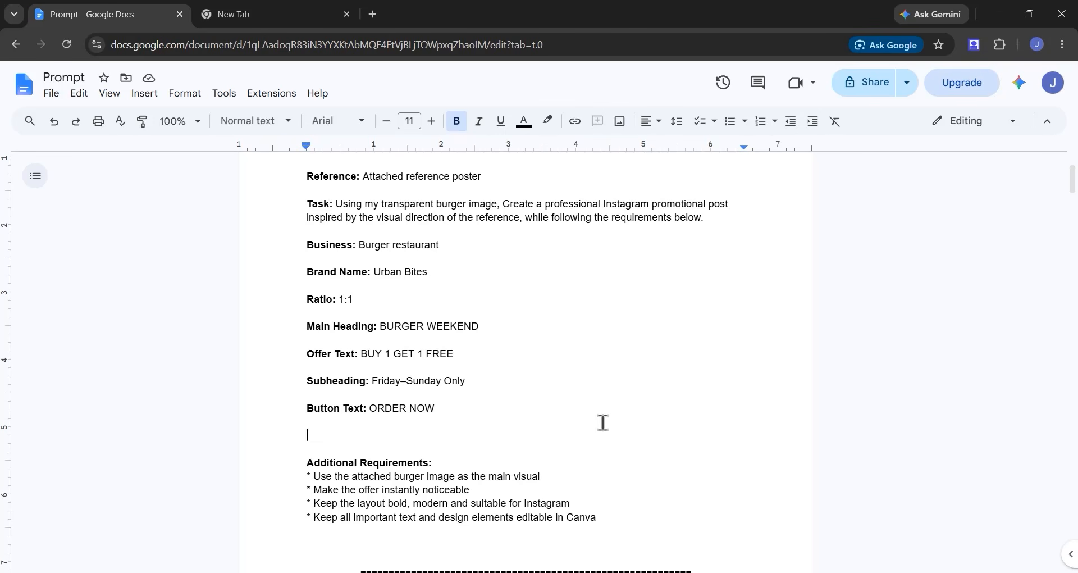
pyautogui.hotkey('ctrl', 'z')
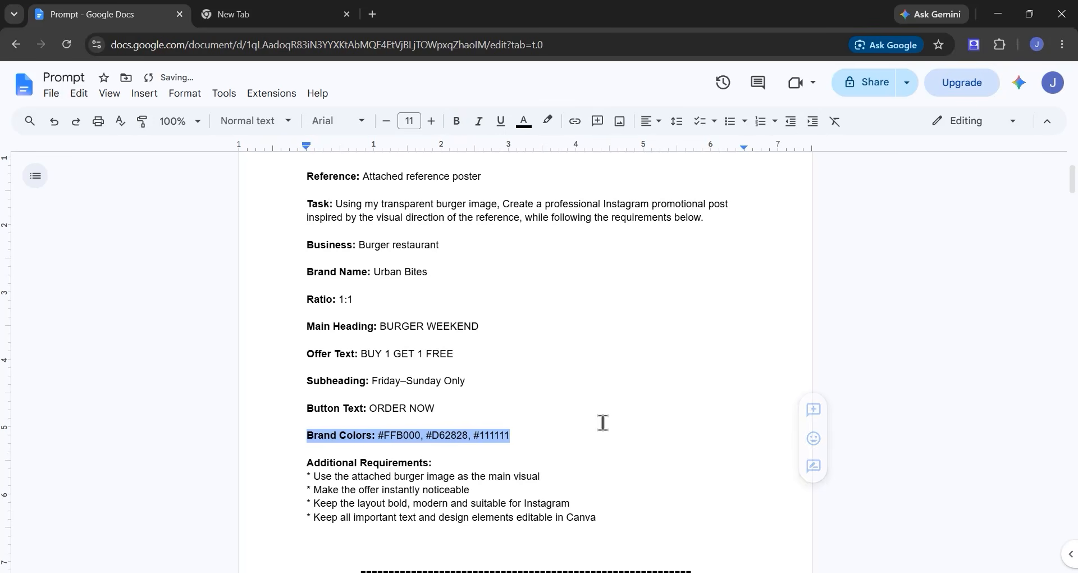
pyautogui.click(603, 422)
# Step: Copy the full Social Post prompt from the document and paste it into the image prompt in ChatGPT
pyautogui.scroll(3, 539, 401)
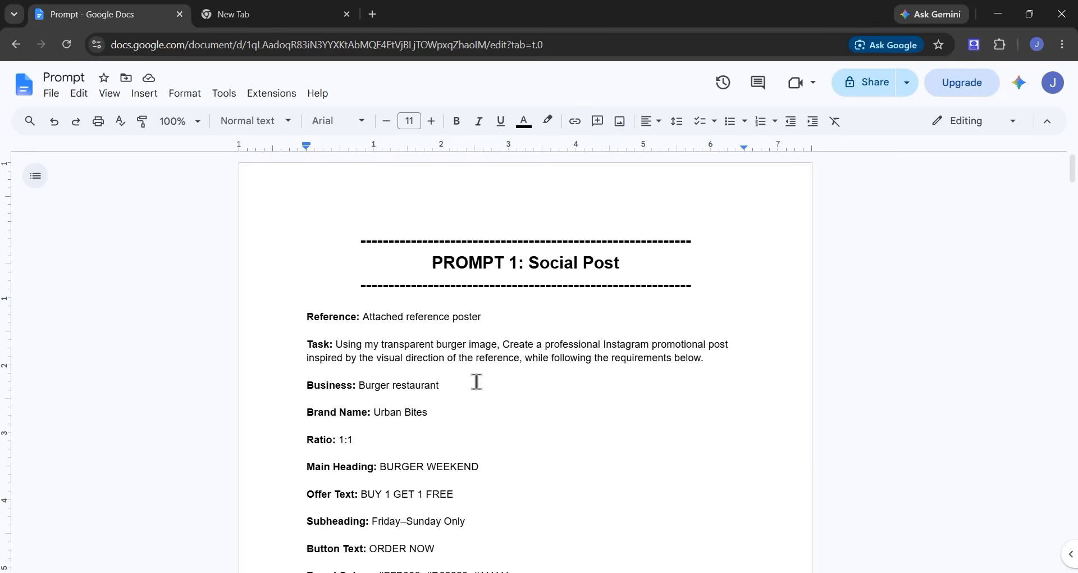
pyautogui.moveTo(298, 320); pyautogui.dragTo(597, 310)
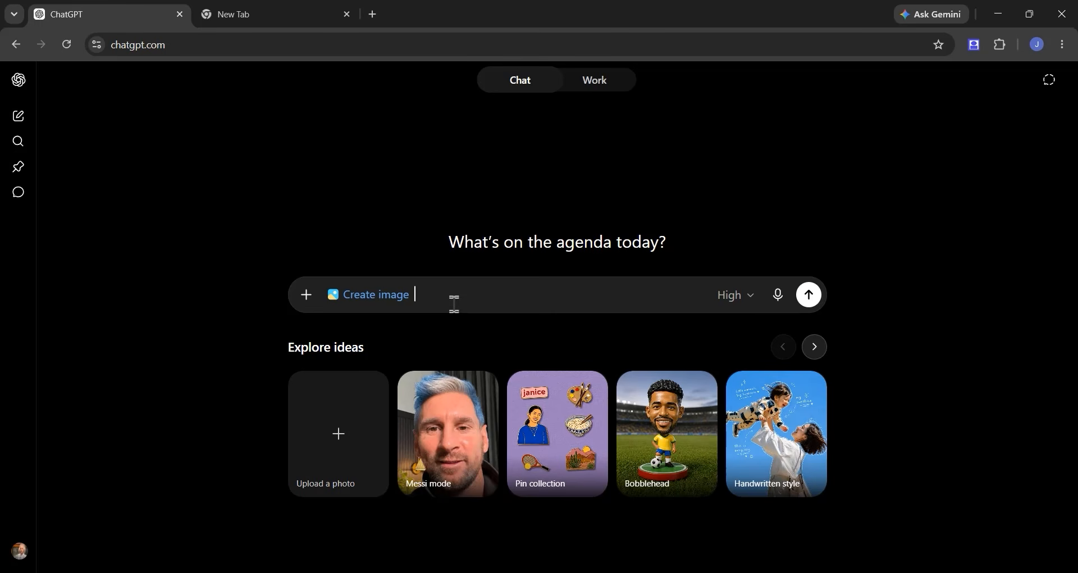
pyautogui.hotkey('ctrl', 'v')
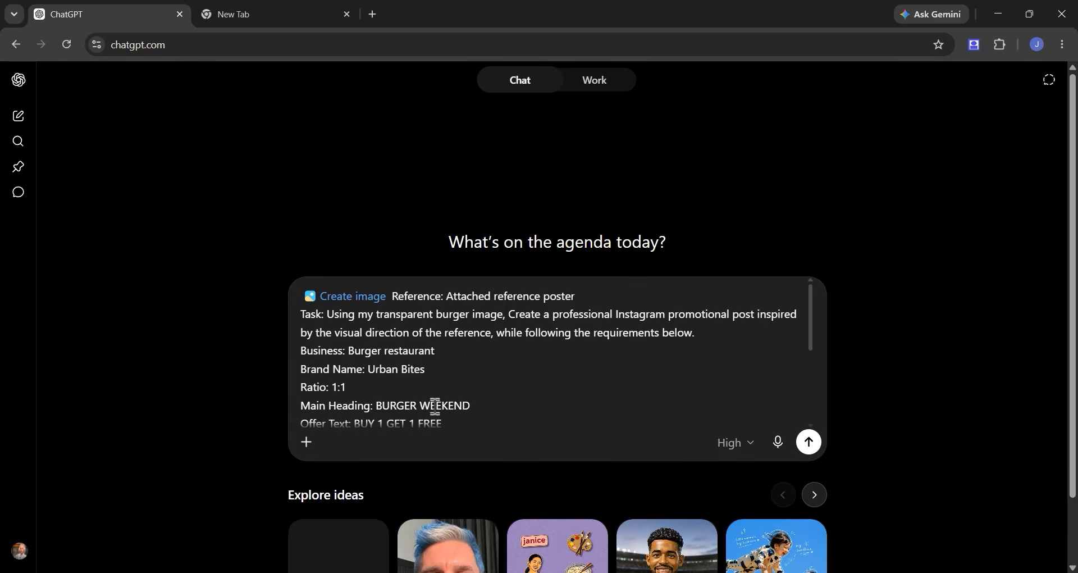
# Step: Attach KFC-Reference.png and Client-Burger.png to the image prompt and submit it
pyautogui.click(307, 442)
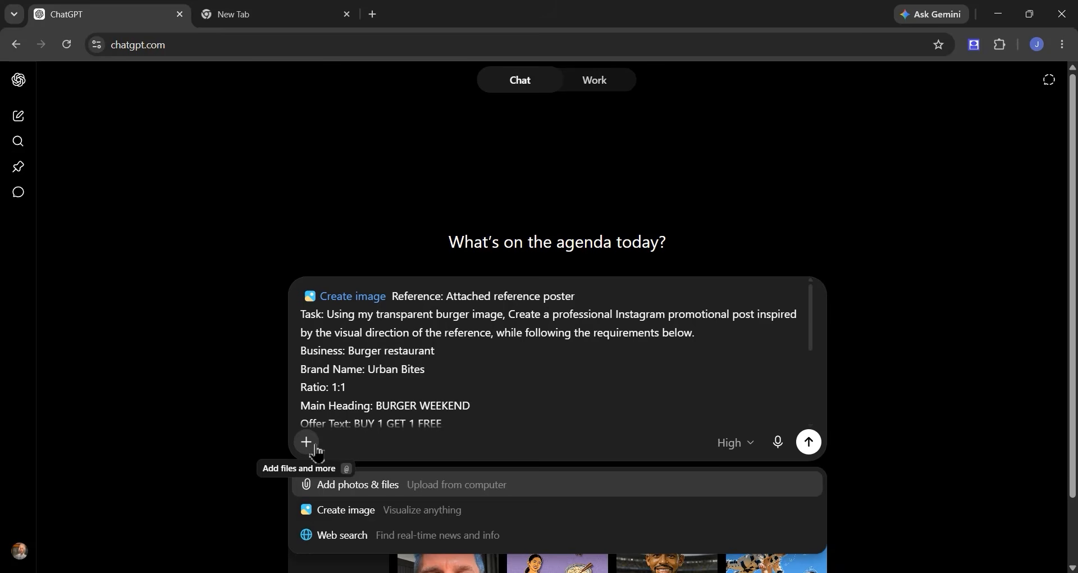
pyautogui.click(354, 487)
pyautogui.moveTo(296, 263); pyautogui.dragTo(246, 212)
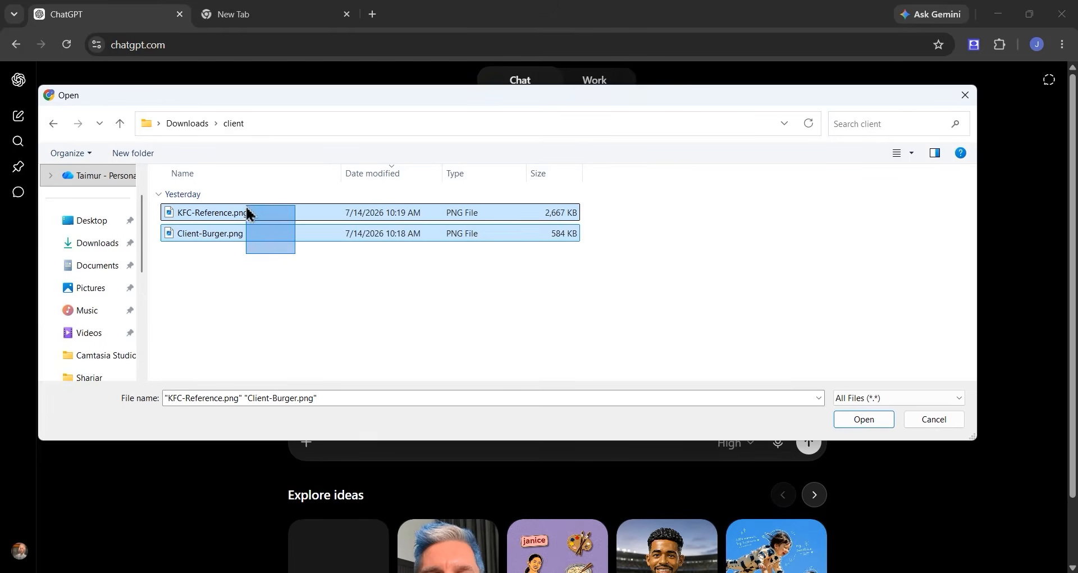
pyautogui.click(864, 419)
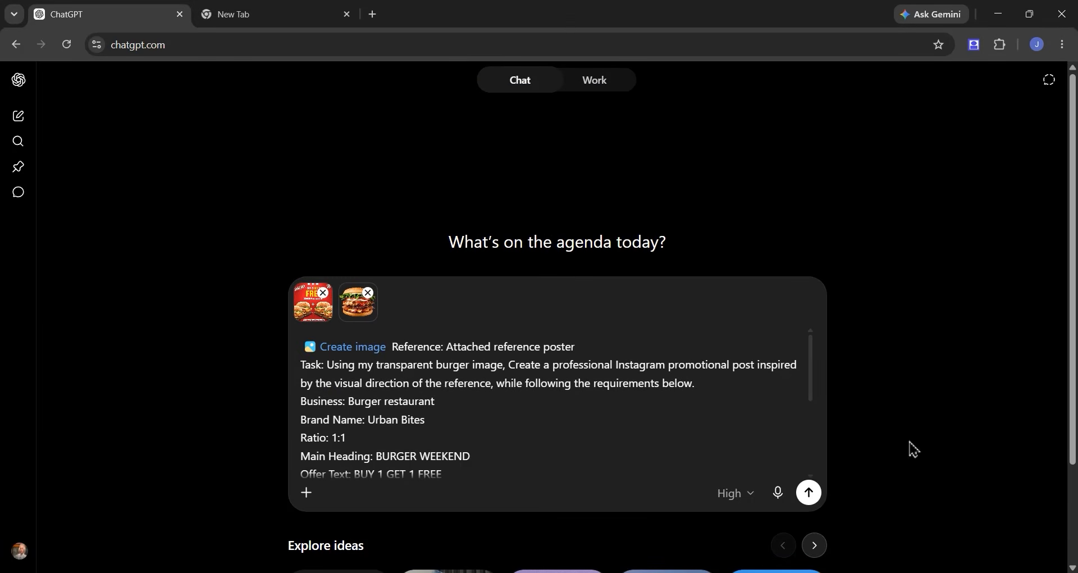
pyautogui.click(808, 493)
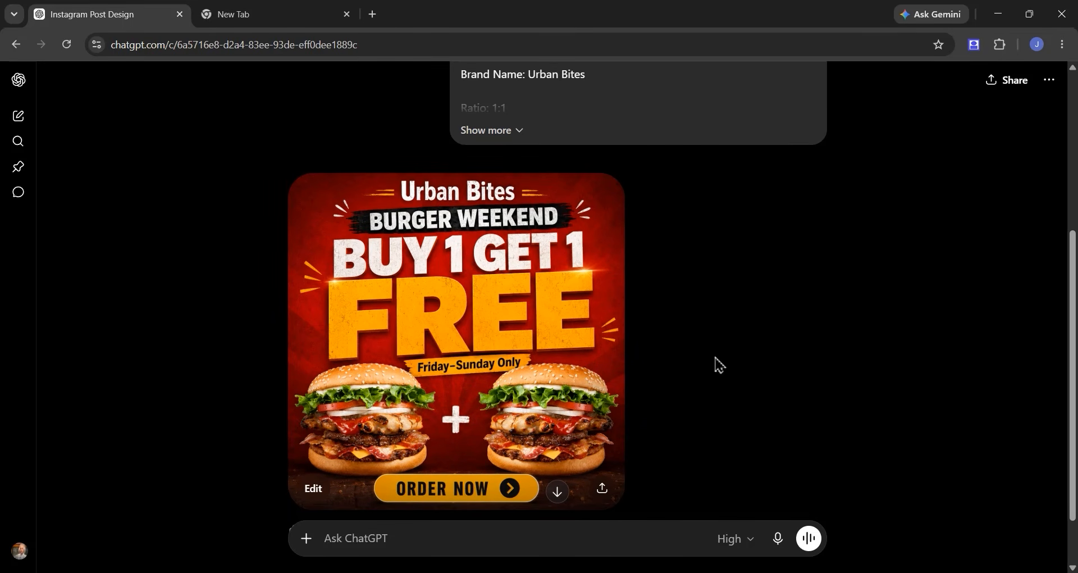
# Step: Mention the Canva plugin and send "Let's make this image(all text and design elements) editable in canva"
pyautogui.scroll(-1, 719, 365)
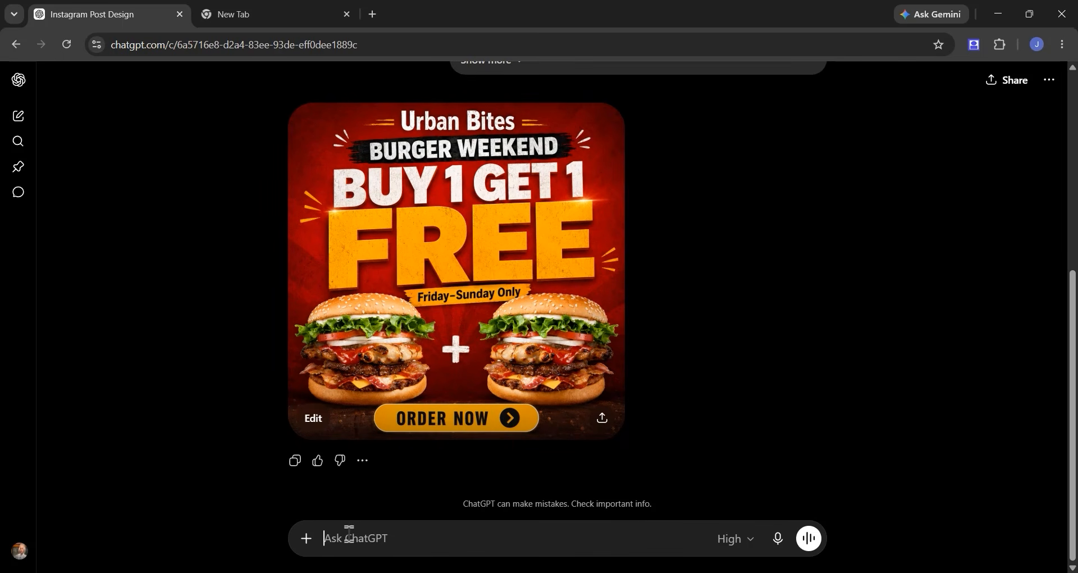
pyautogui.write('@canva')
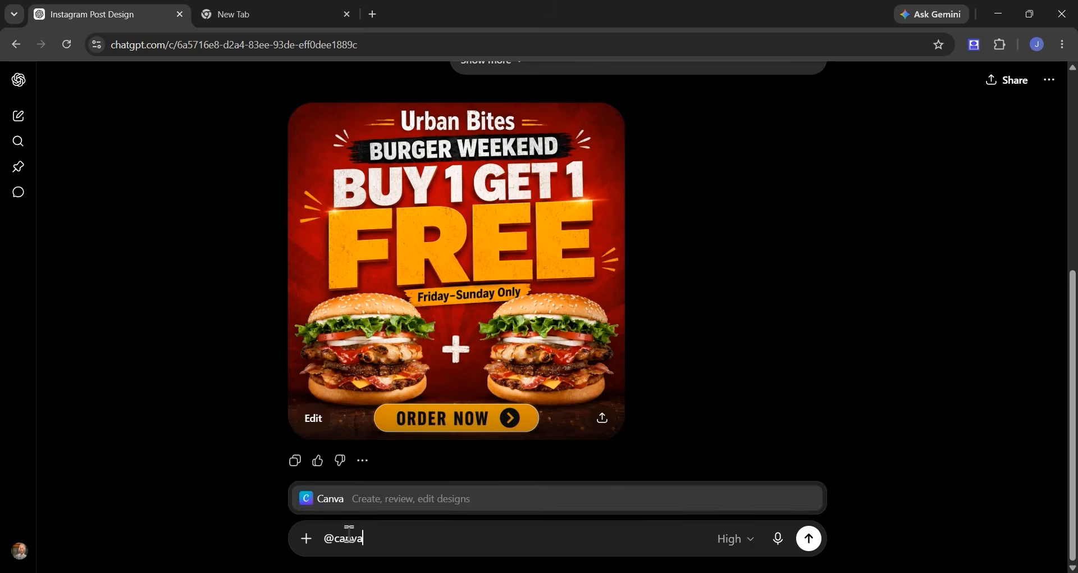
pyautogui.click(353, 509)
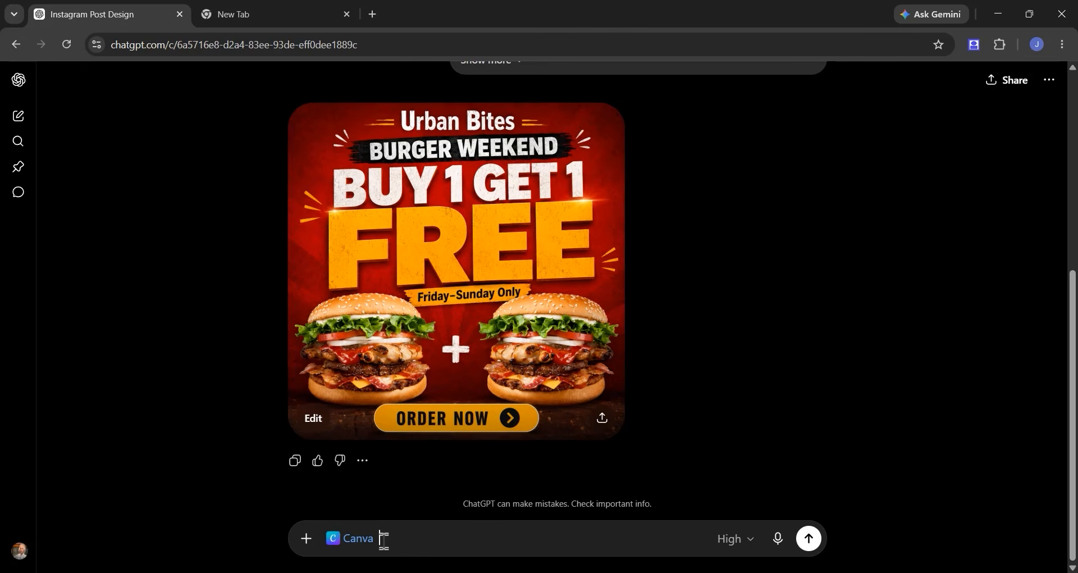
pyautogui.write("Let's make this image(all text and design elements) editable in canva")
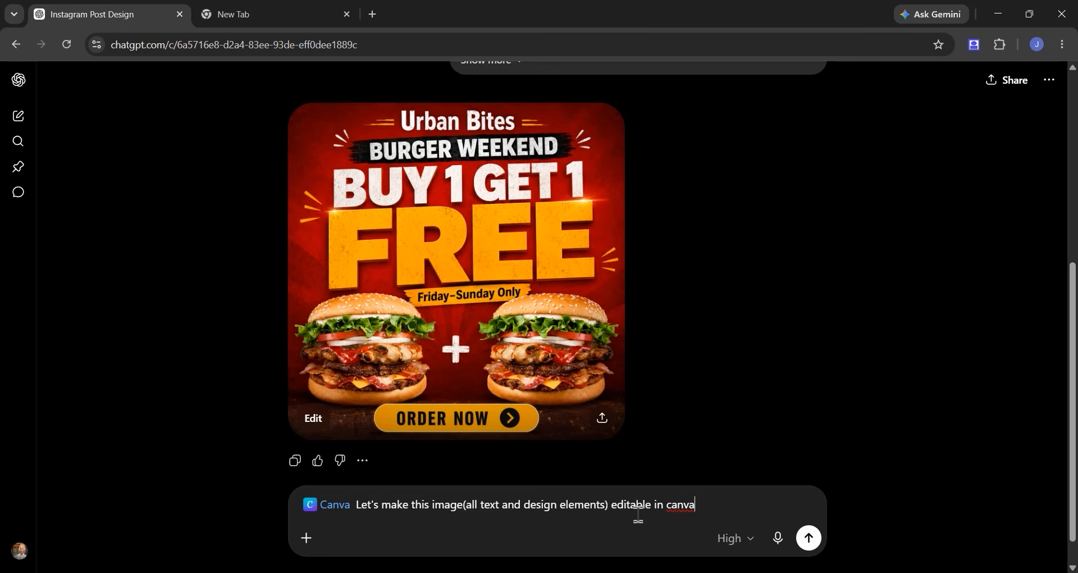
pyautogui.click(807, 538)
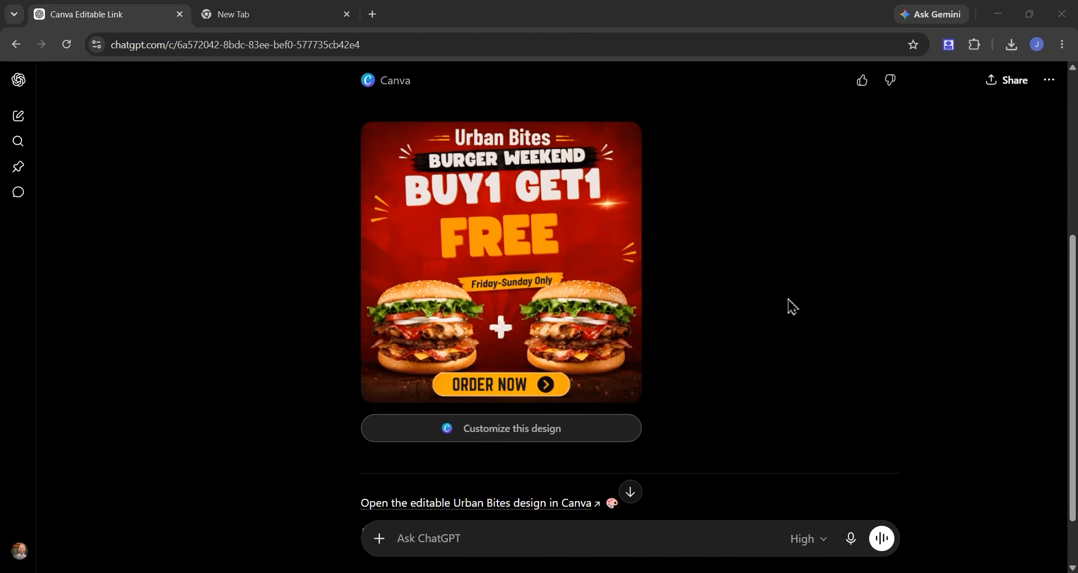
# Step: Open the linked editable Urban Bites design in Canva, accepting the external site link
pyautogui.scroll(-1, 789, 305)
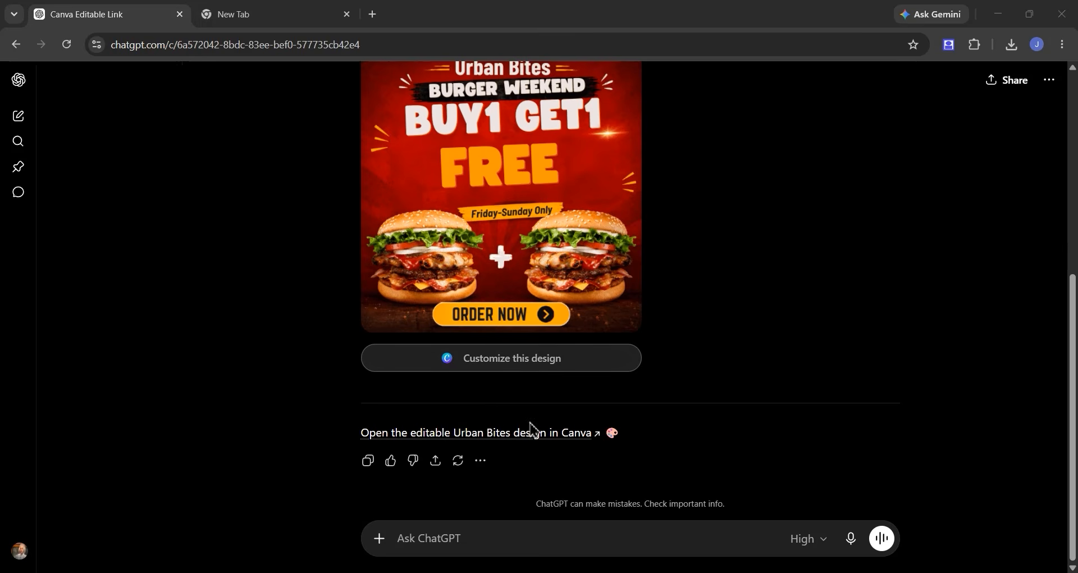
pyautogui.click(505, 436)
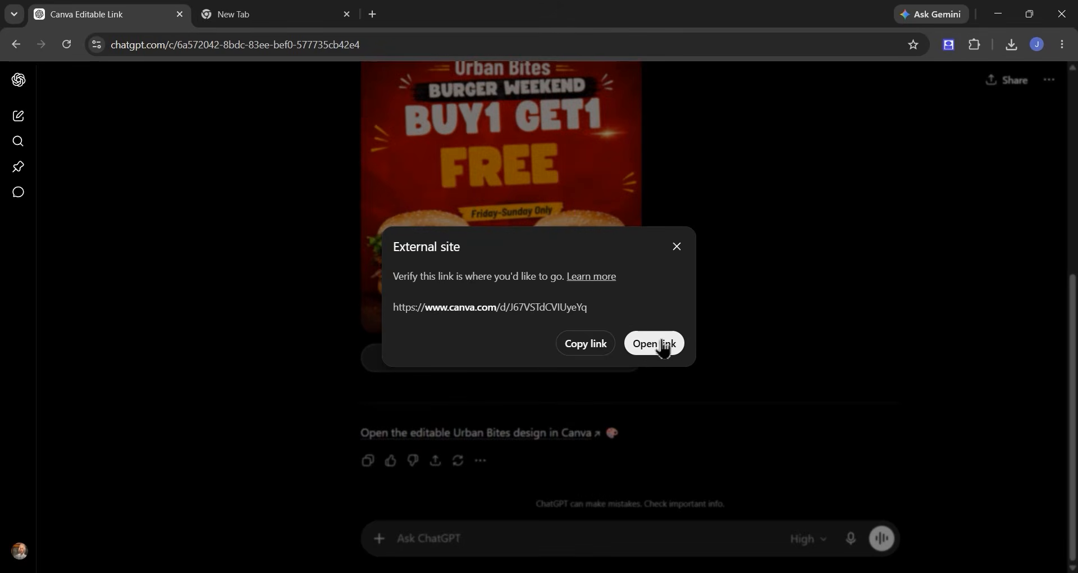
pyautogui.click(663, 348)
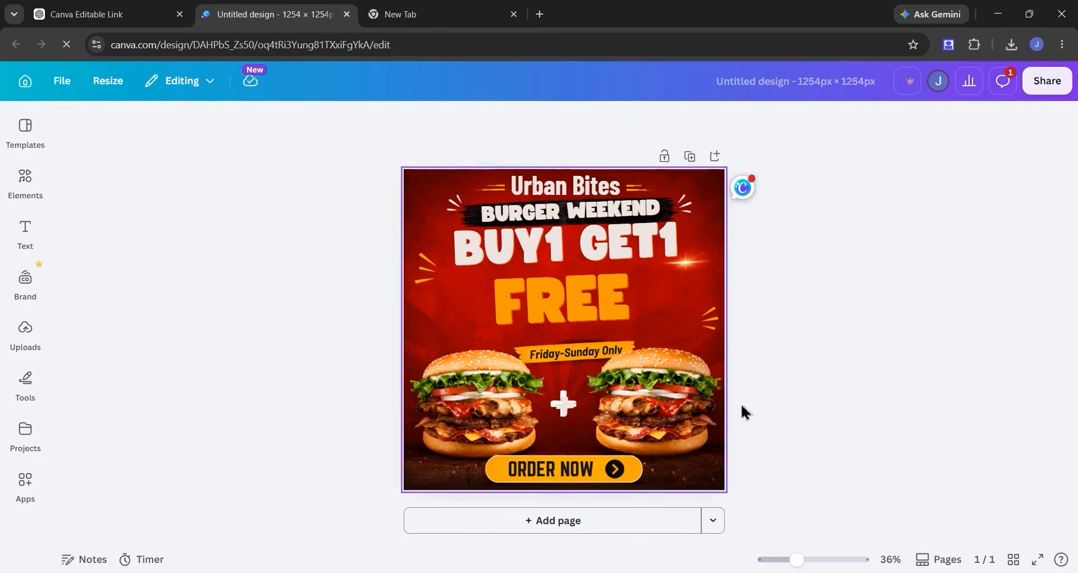
# Step: Shift the right-hand burger image slightly to the left, closer to the plus sign
pyautogui.click(638, 368)
pyautogui.moveTo(603, 391)
pyautogui.mouseDown()
pyautogui.moveTo(532, 317)
pyautogui.moveTo(529, 338)
pyautogui.moveTo(574, 317)
pyautogui.moveTo(613, 343)
pyautogui.moveTo(593, 396)
pyautogui.mouseUp()
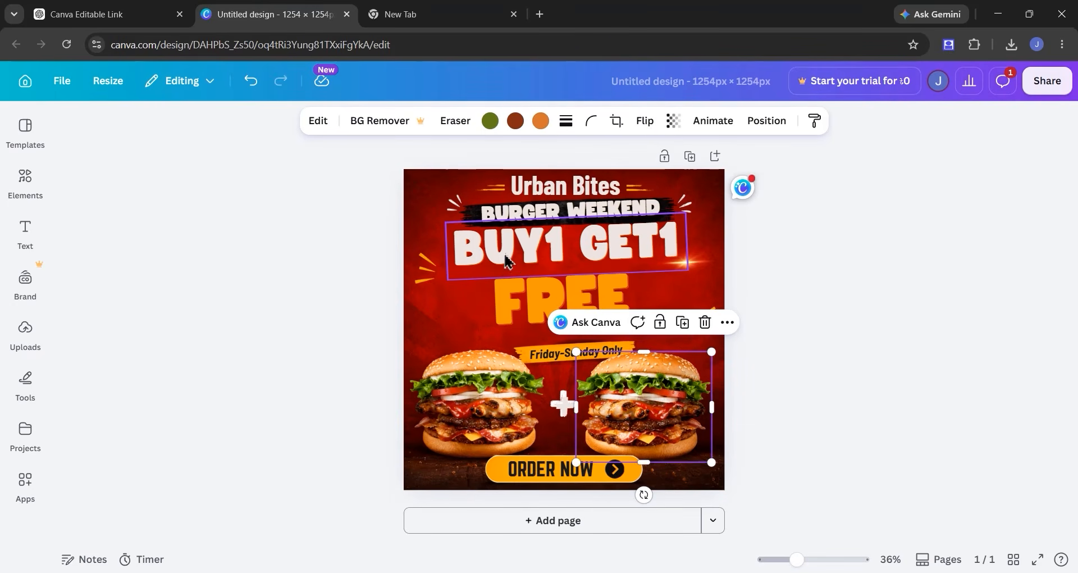
# Step: Delete the BUY1 GET1 heading text and undo the deletion
pyautogui.click(560, 245)
pyautogui.click(560, 240)
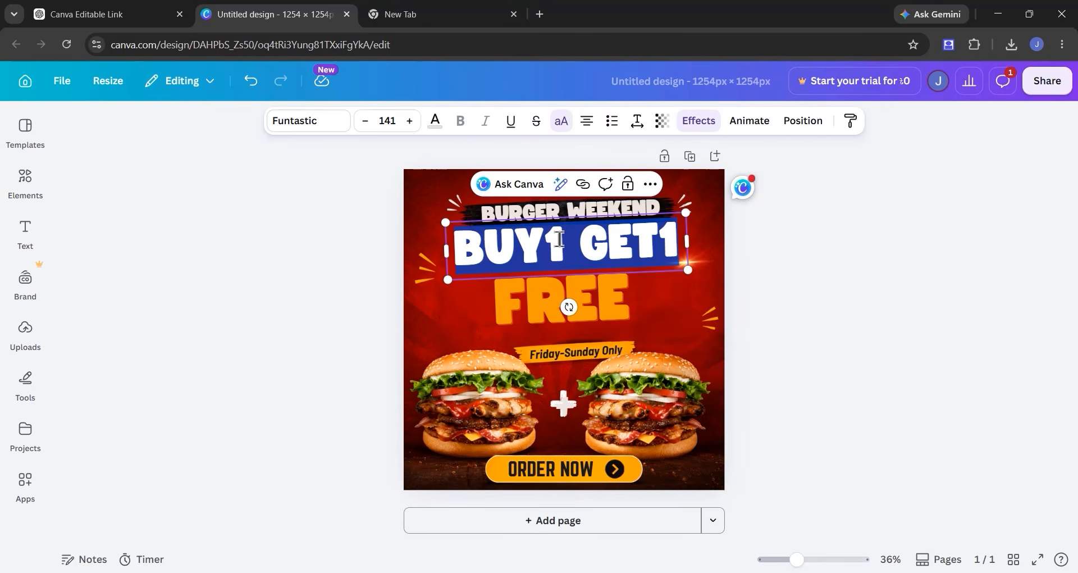
pyautogui.press('BackSpace')
pyautogui.hotkey('ctrl', 'z')
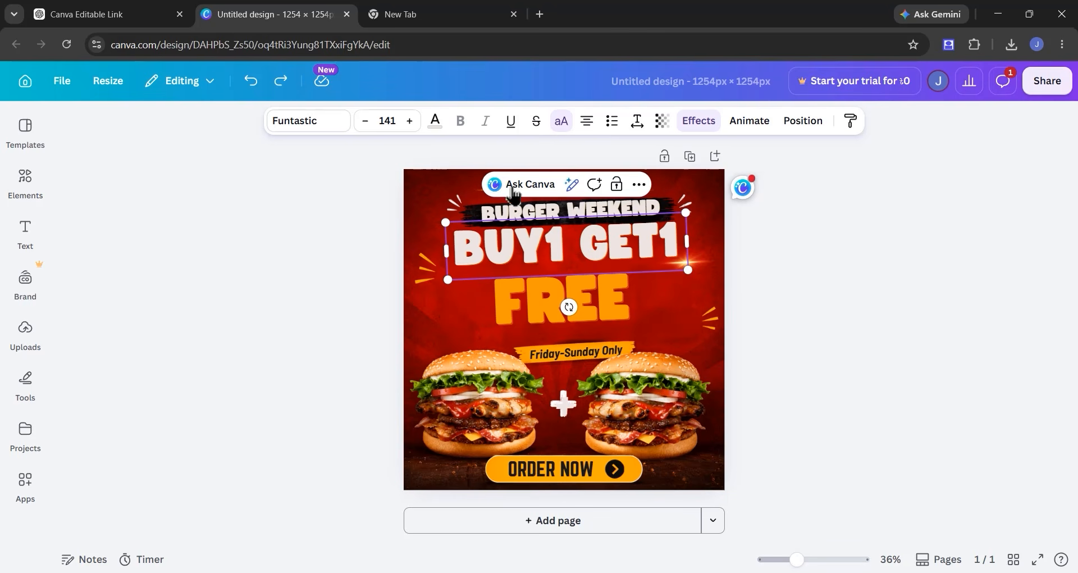
# Step: Examine the solid and gradient text color options available for the BUY1 GET1 heading
pyautogui.click(435, 125)
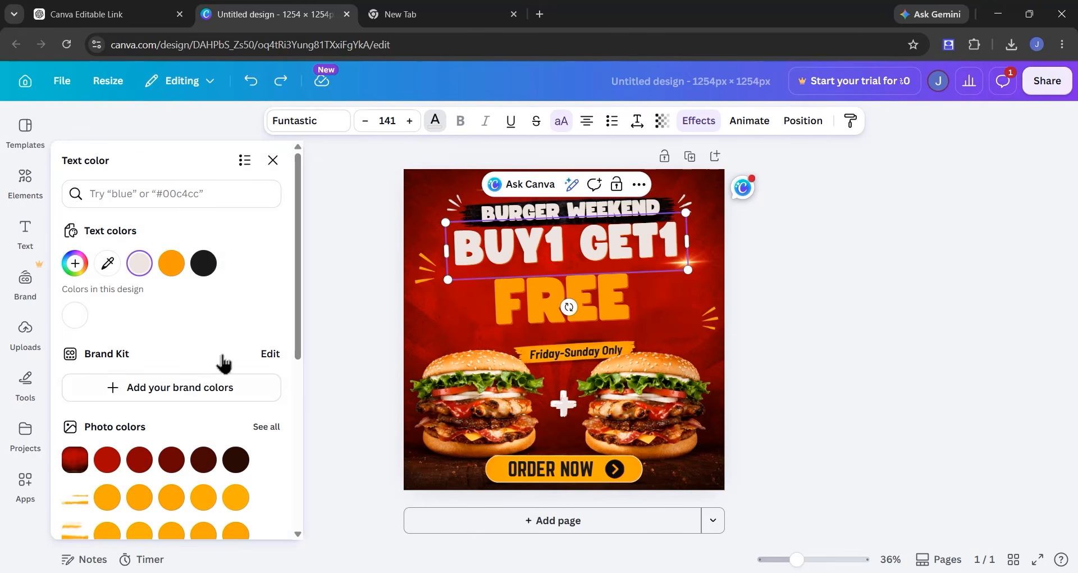
pyautogui.scroll(-4, 197, 316)
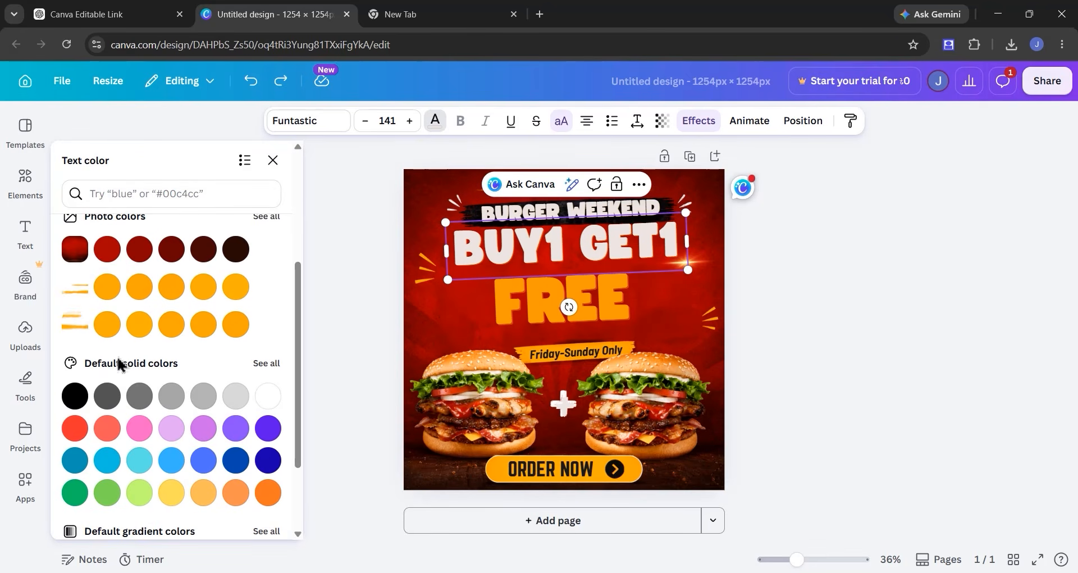
pyautogui.scroll(-2, 234, 429)
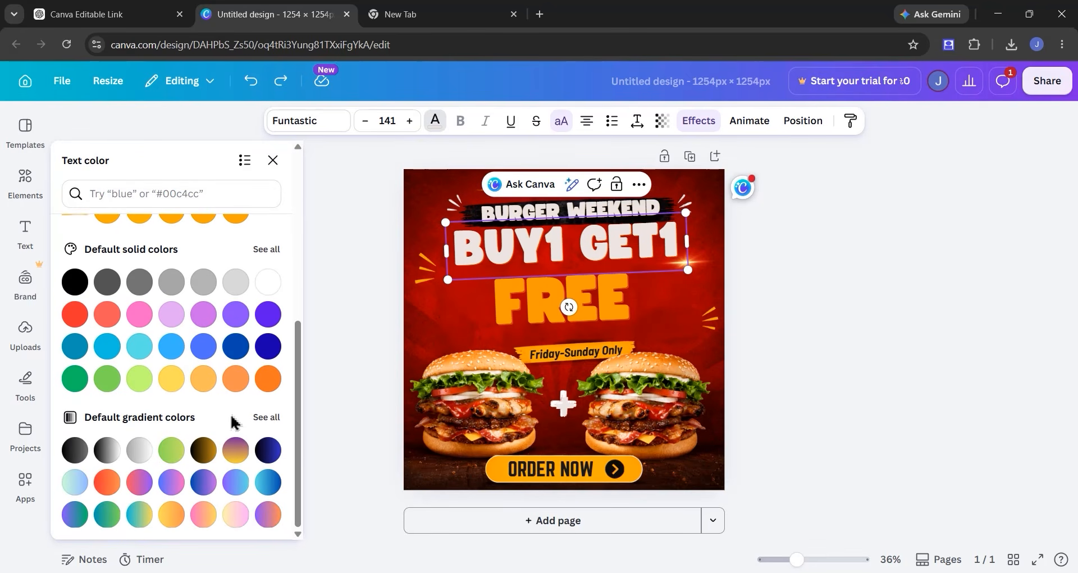
pyautogui.scroll(6, 232, 415)
pyautogui.click(330, 296)
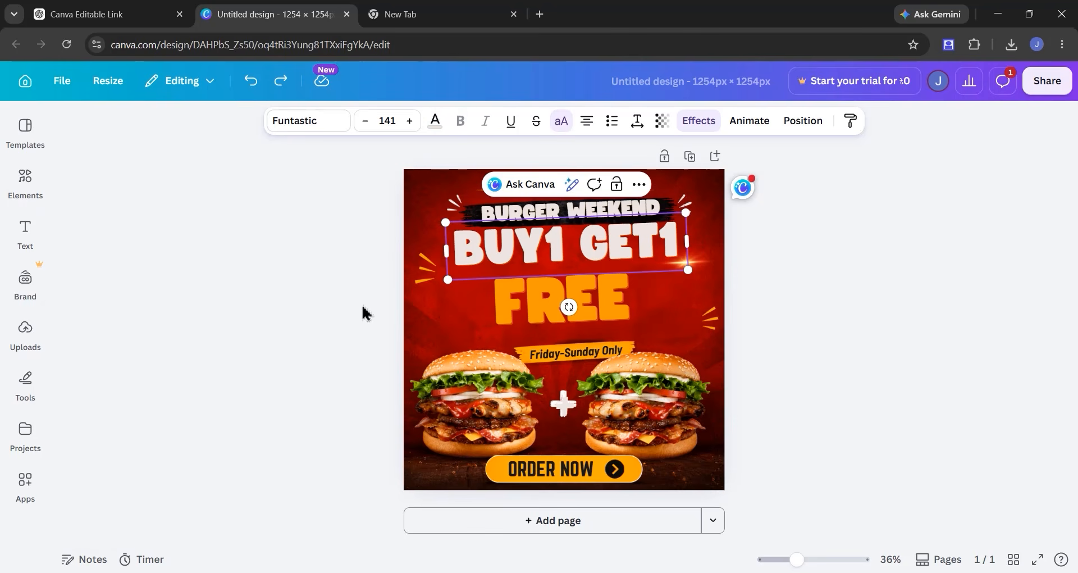
# Step: Replace the ORDER NOW button text with "GRAB IT"
pyautogui.doubleClick(542, 468)
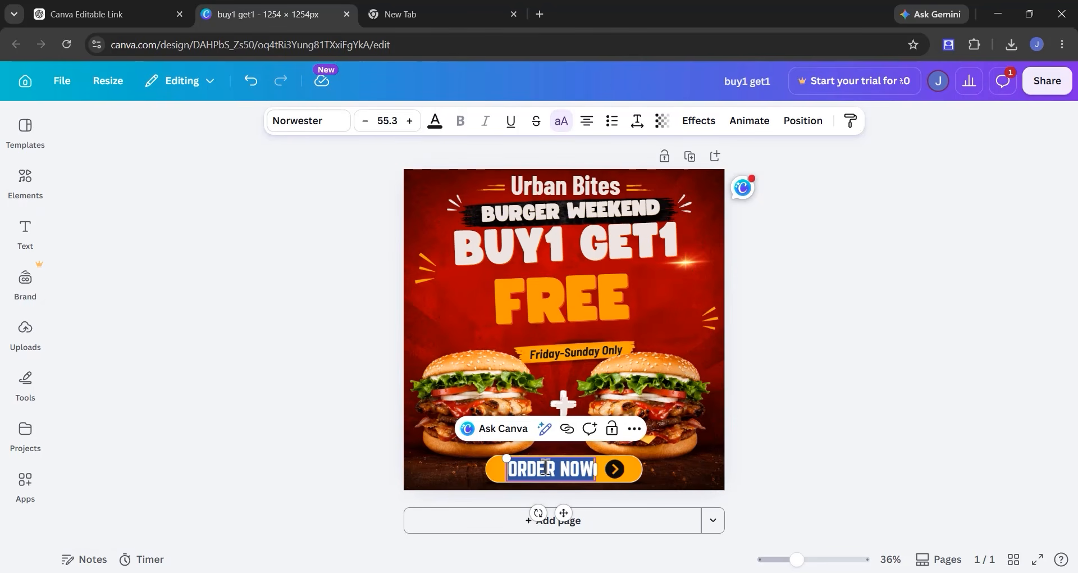
pyautogui.write('GRAB IT')
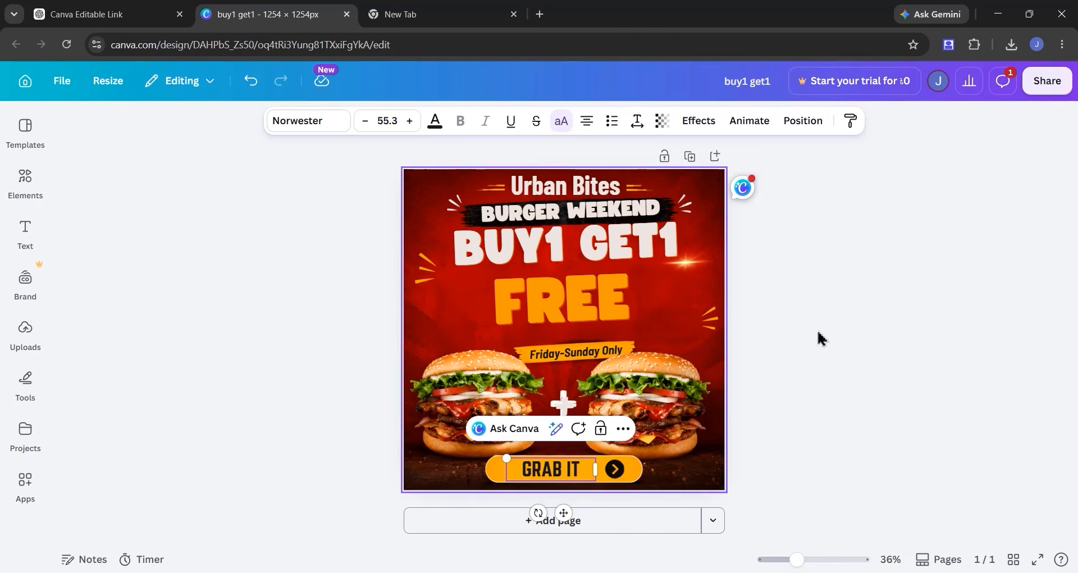
# Step: Switch to ChatGPT, start a Create image prompt and attach Responsive-2.png, Web-reference.png and Responsive-1.png
pyautogui.click(145, 18)
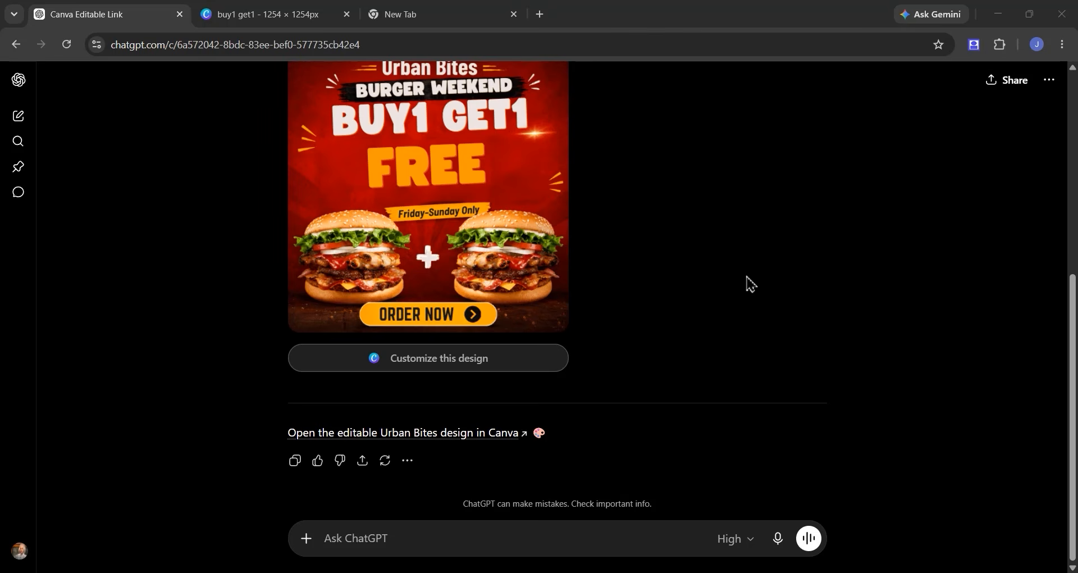
pyautogui.click(306, 538)
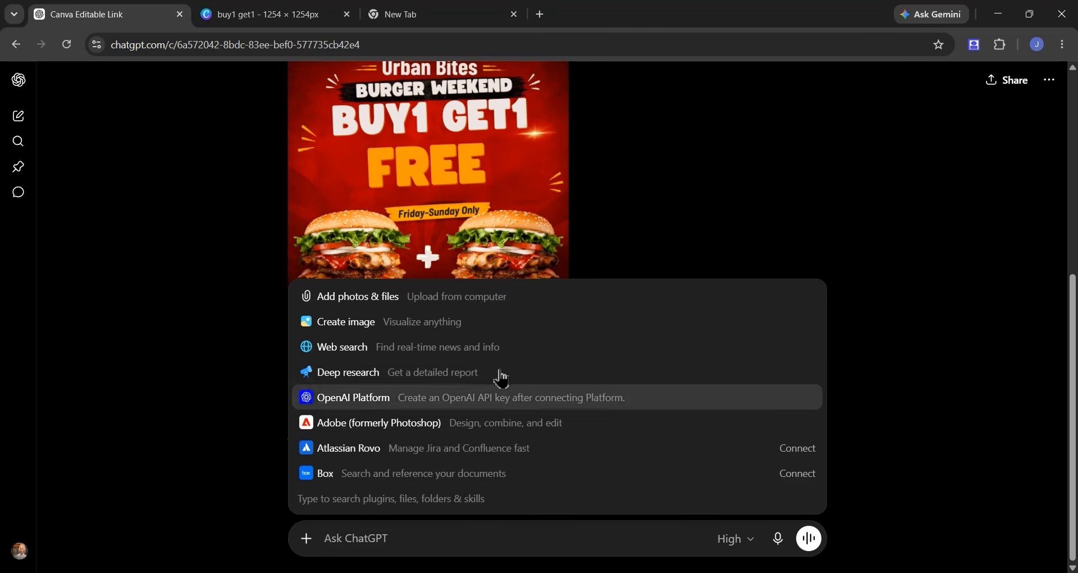
pyautogui.click(375, 321)
pyautogui.click(306, 538)
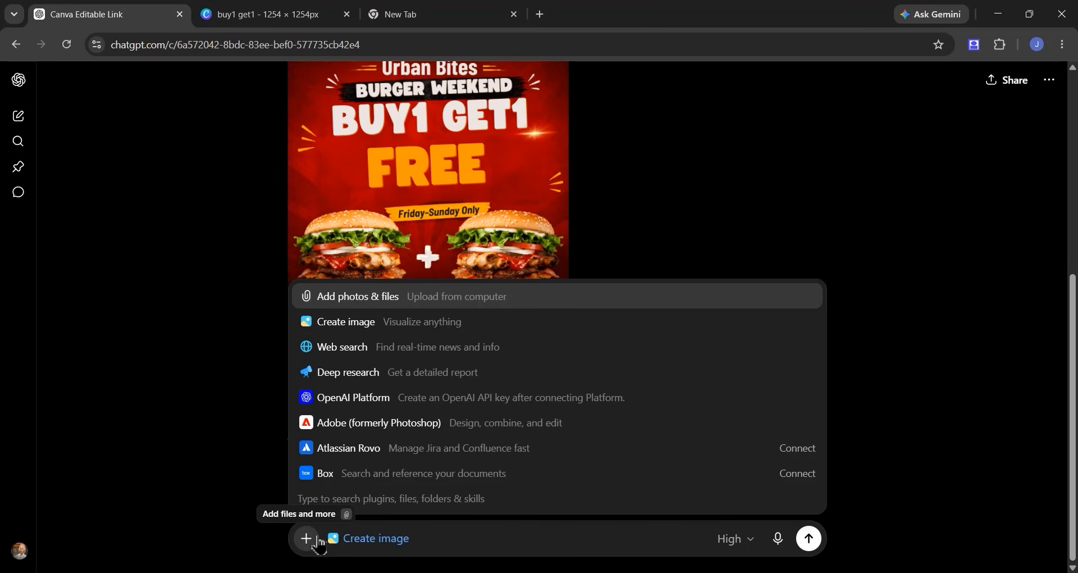
pyautogui.click(375, 298)
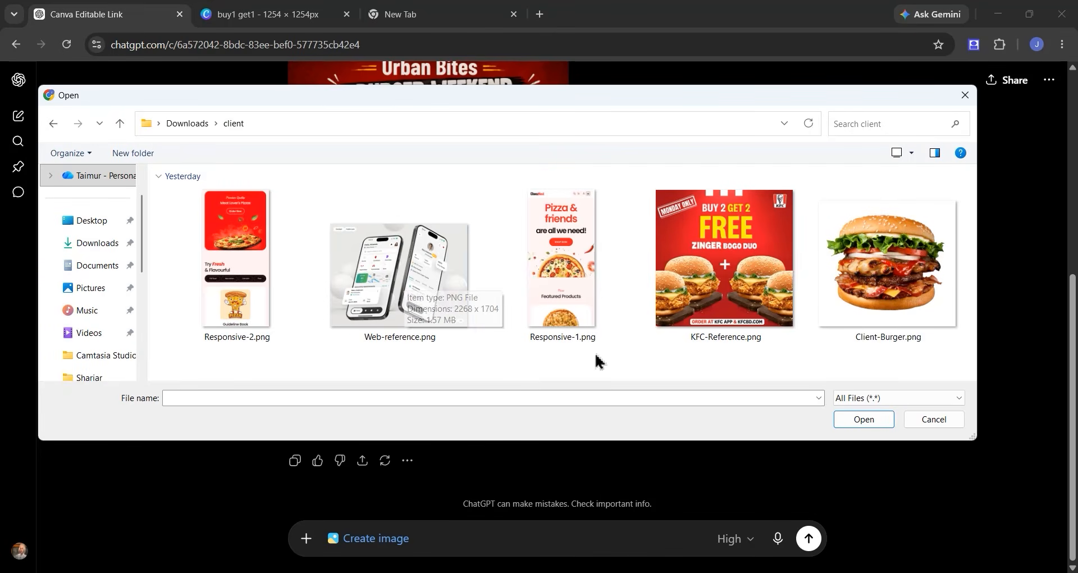
pyautogui.moveTo(585, 357); pyautogui.dragTo(267, 299)
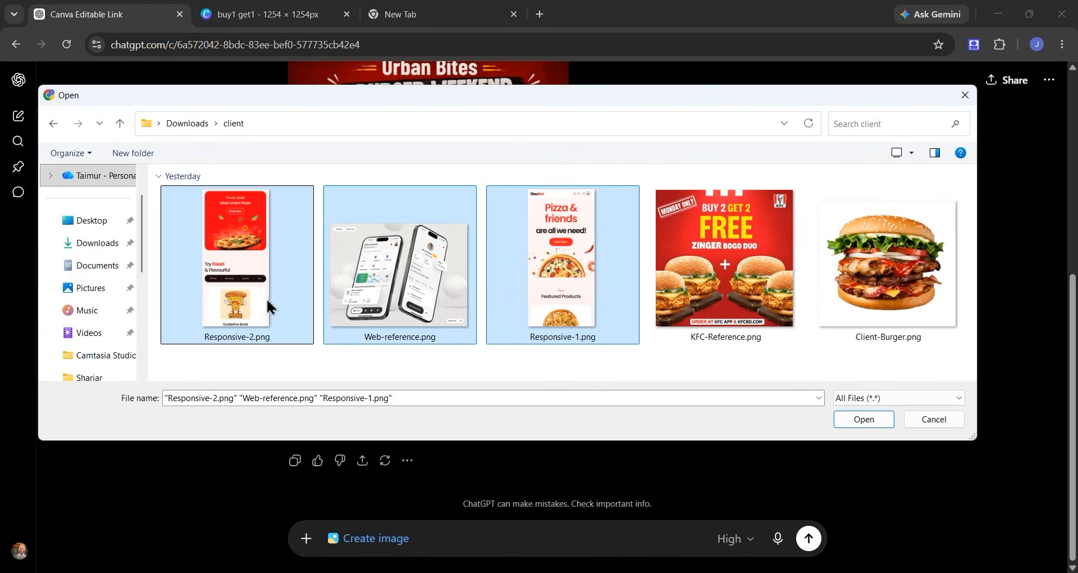
pyautogui.click(857, 418)
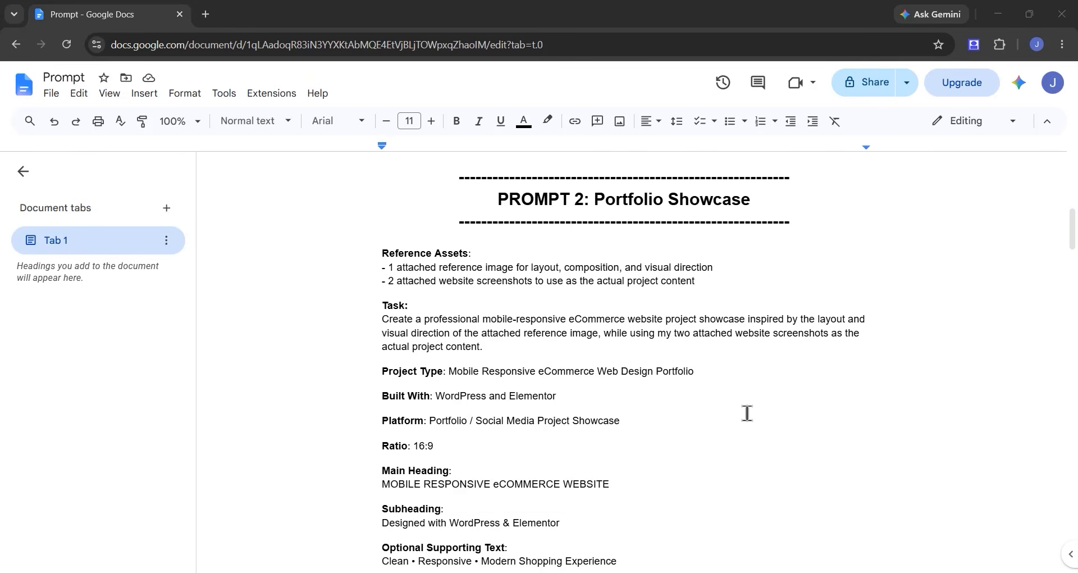
# Step: Copy the full Portfolio Showcase prompt from the document, paste it into the image prompt in ChatGPT and send it
pyautogui.scroll(-1, 747, 412)
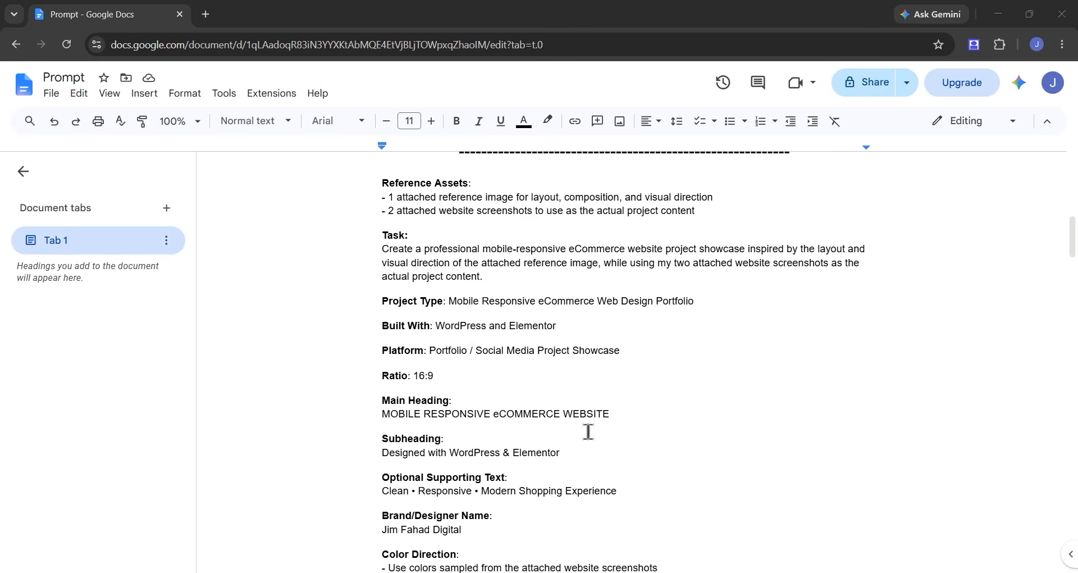
pyautogui.click(462, 393)
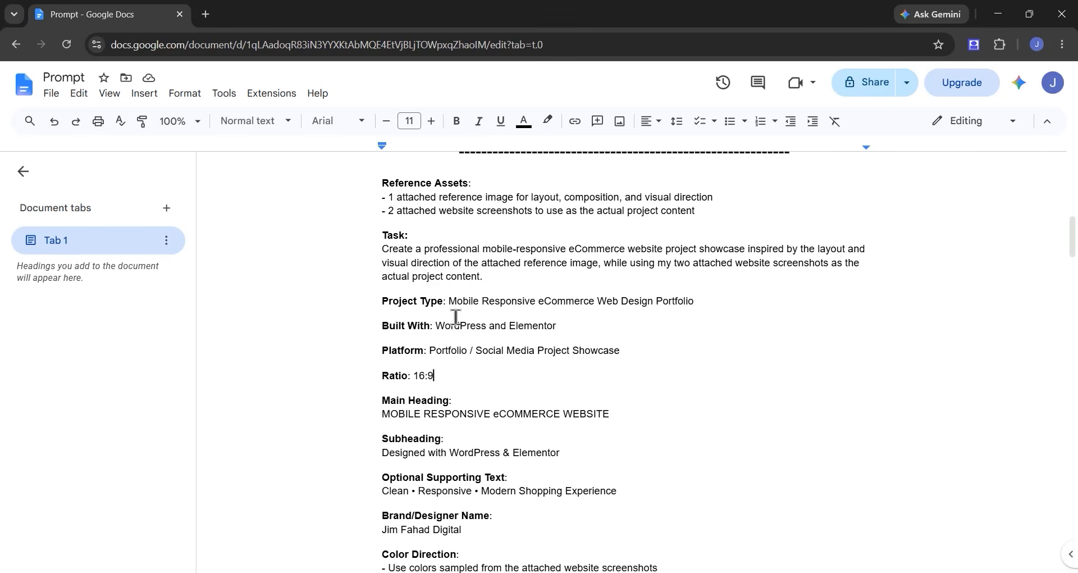
pyautogui.scroll(-1, 456, 315)
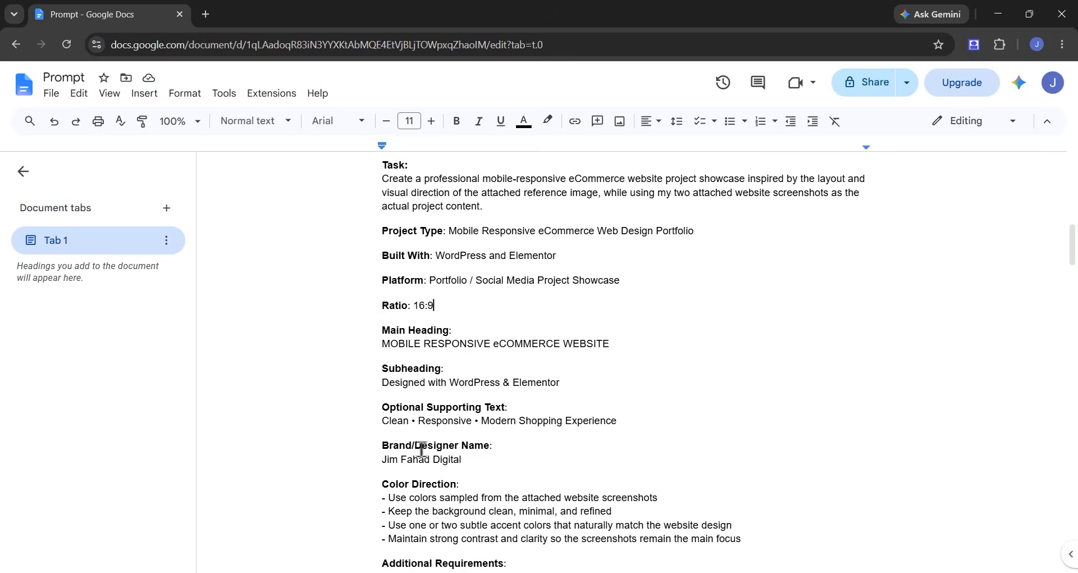
pyautogui.scroll(2, 421, 449)
pyautogui.scroll(-2, 542, 374)
pyautogui.scroll(1, 472, 289)
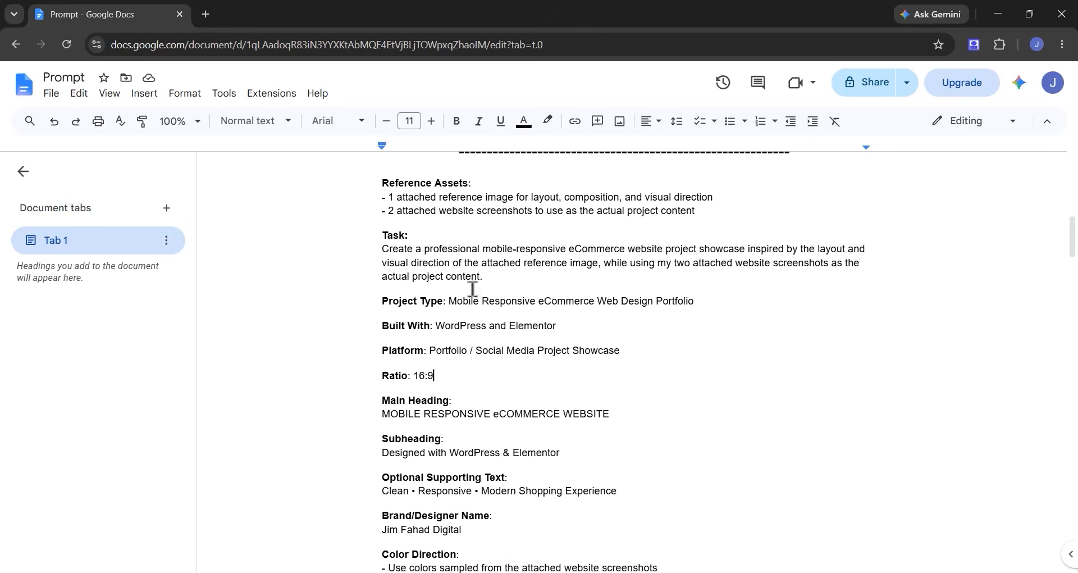
pyautogui.moveTo(380, 183); pyautogui.dragTo(856, 351)
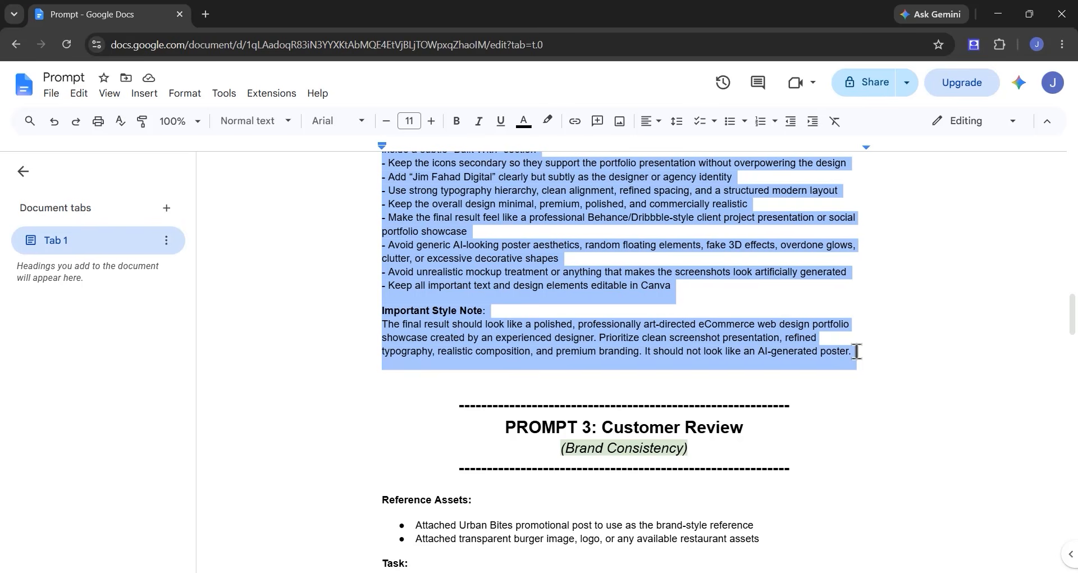
pyautogui.hotkey('alt', 'Tab')
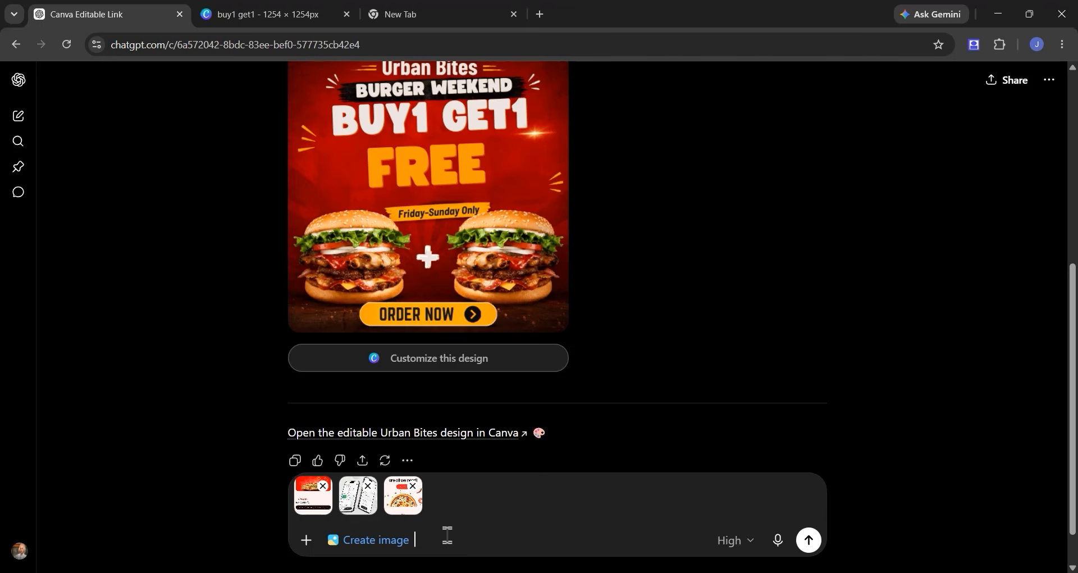
pyautogui.hotkey('ctrl', 'v')
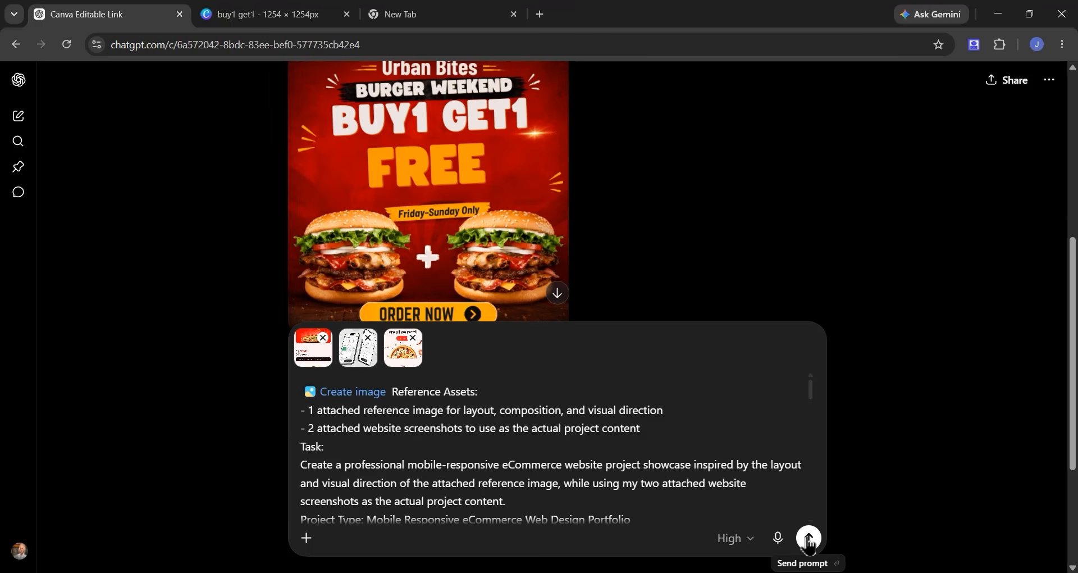
pyautogui.click(809, 540)
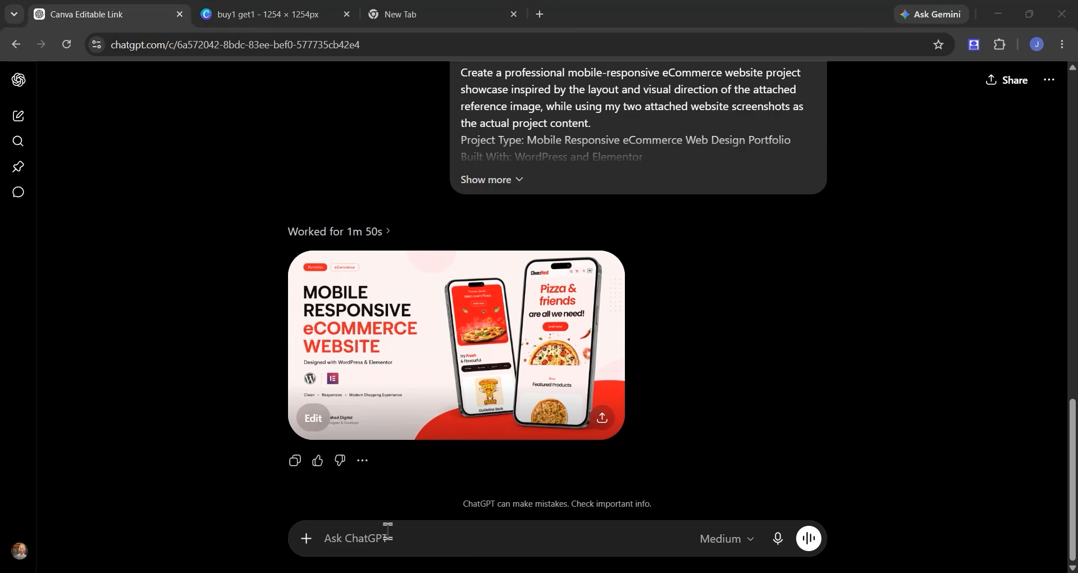
pyautogui.write('@')
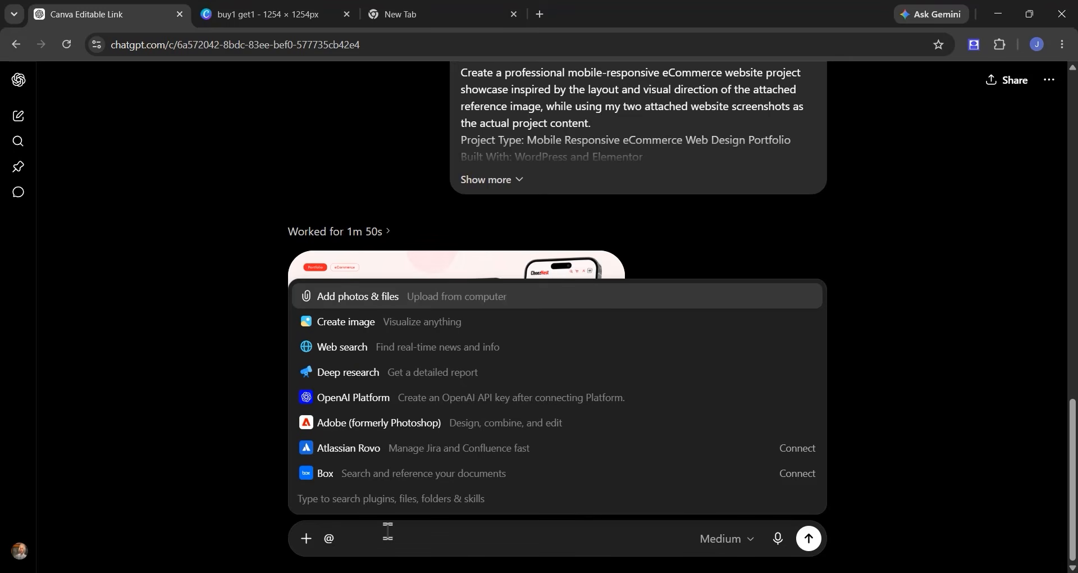
pyautogui.write('Canva')
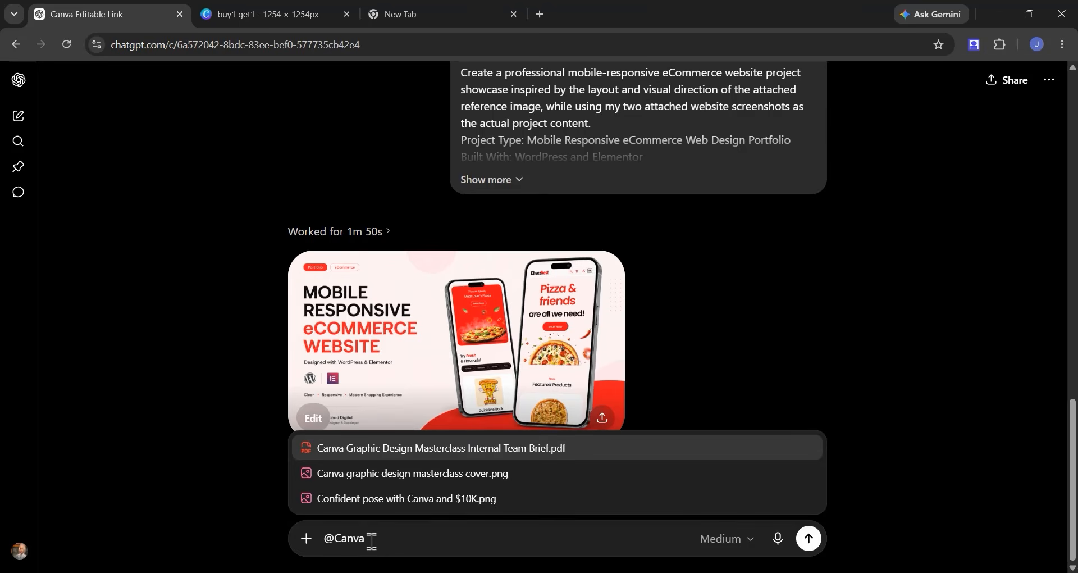
pyautogui.write('lets make this image editable in canva and give me the canva link')
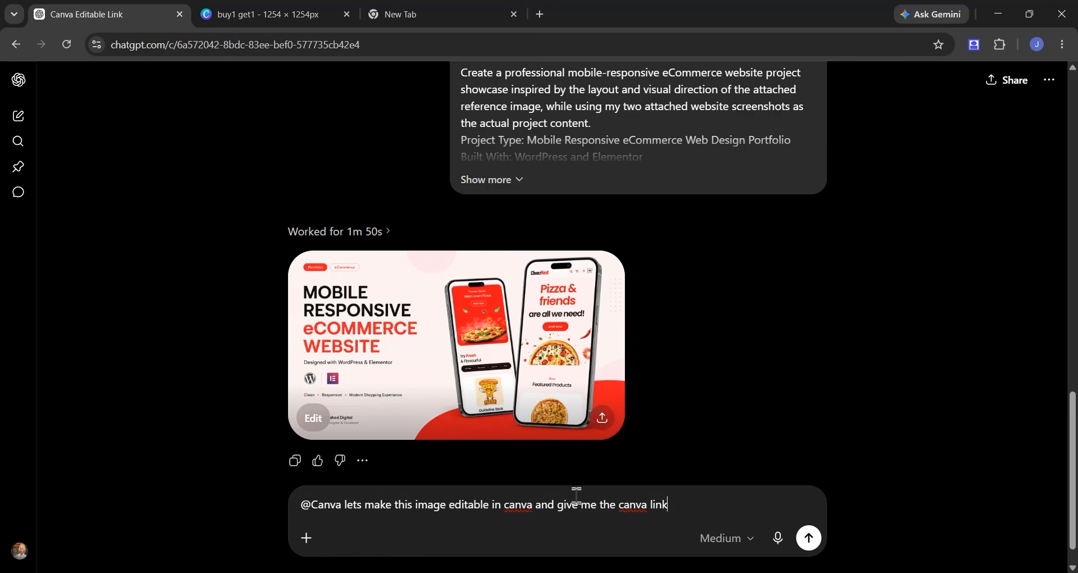
pyautogui.click(808, 538)
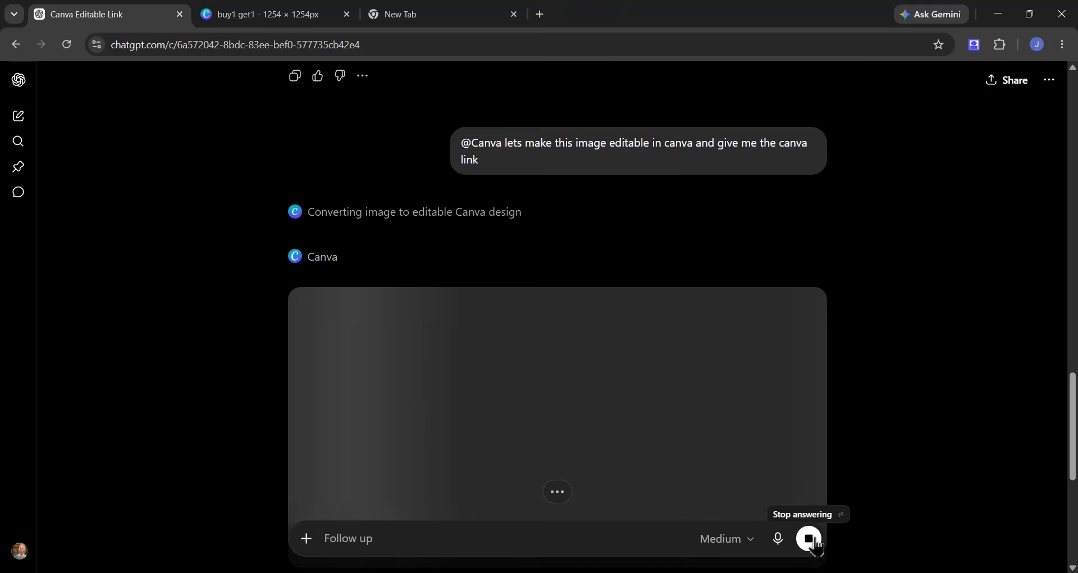
# Step: Open the linked editable Canva design of the eCommerce website showcase, accepting the external site link
pyautogui.scroll(-2, 643, 357)
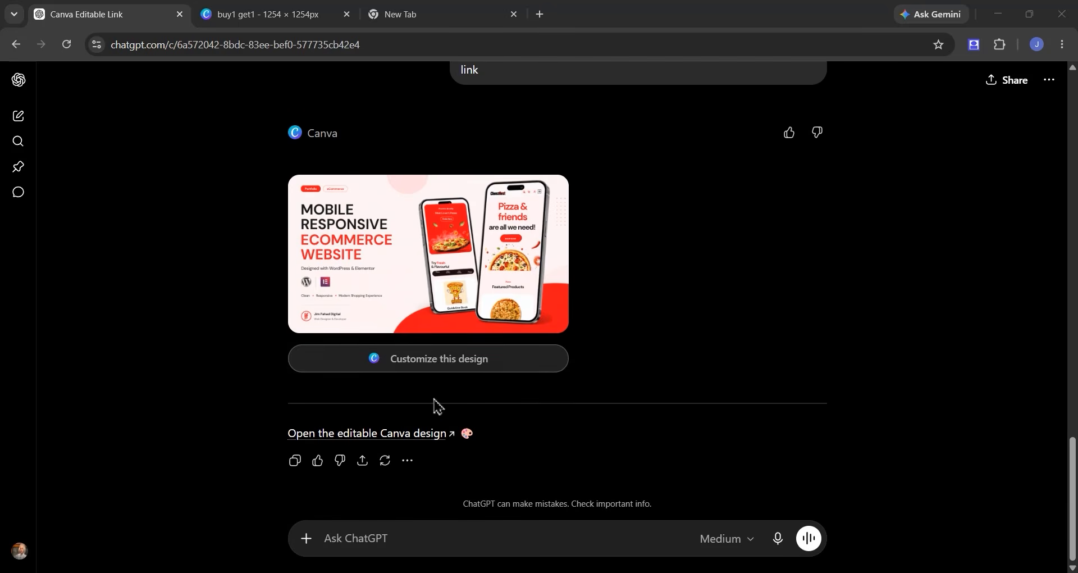
pyautogui.click(368, 434)
pyautogui.click(653, 345)
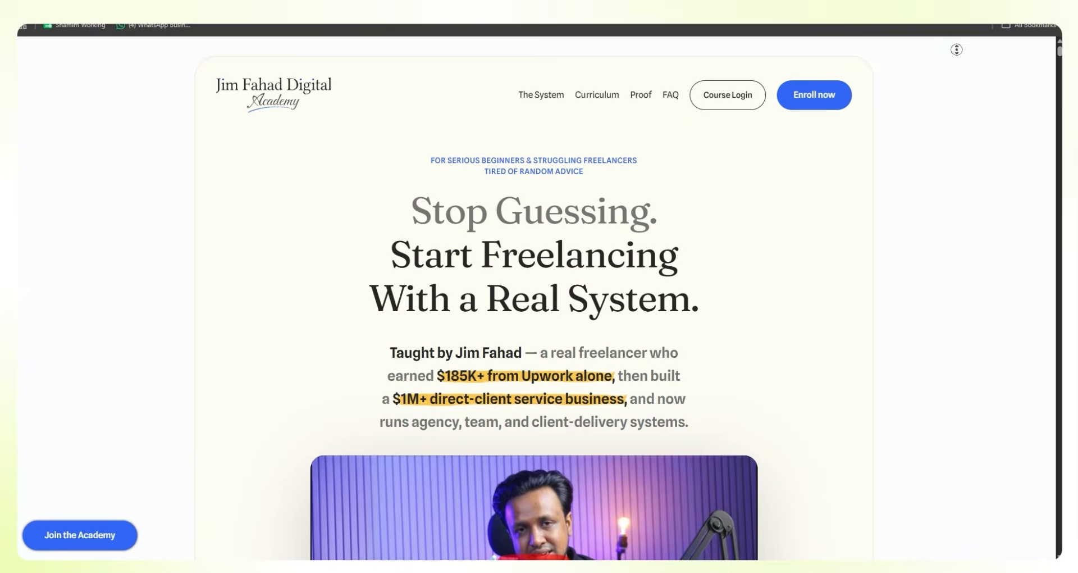
pyautogui.scroll(-3, 956, 67)
pyautogui.scroll(-3, 955, 72)
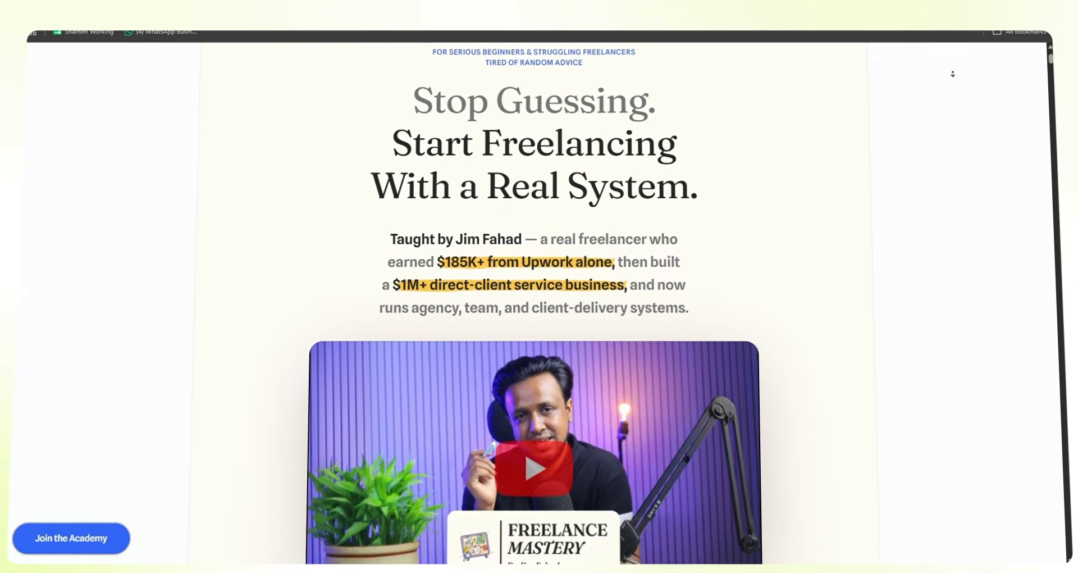
pyautogui.scroll(-3, 947, 79)
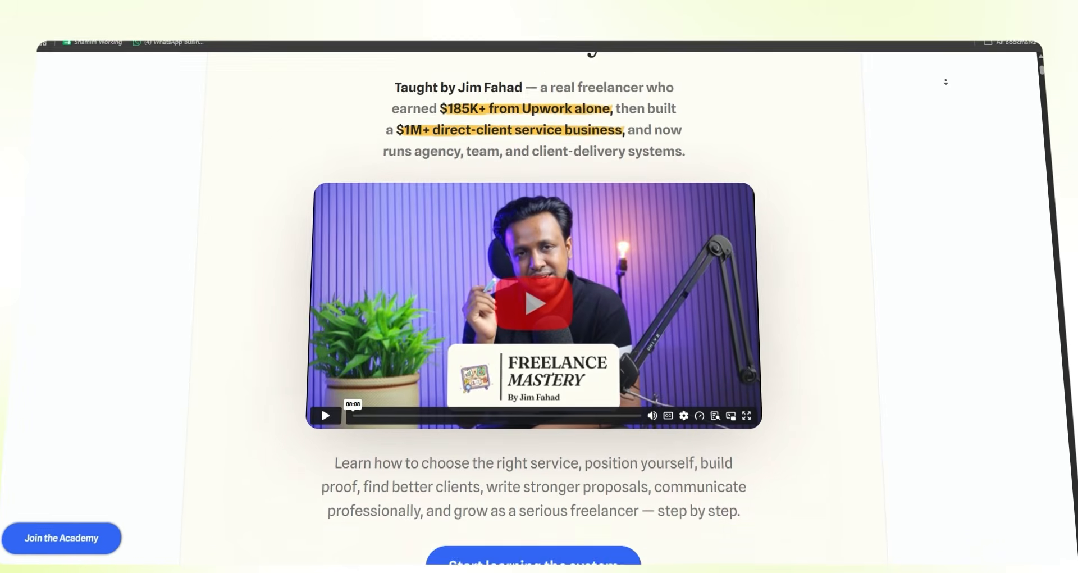
pyautogui.scroll(-3, 940, 89)
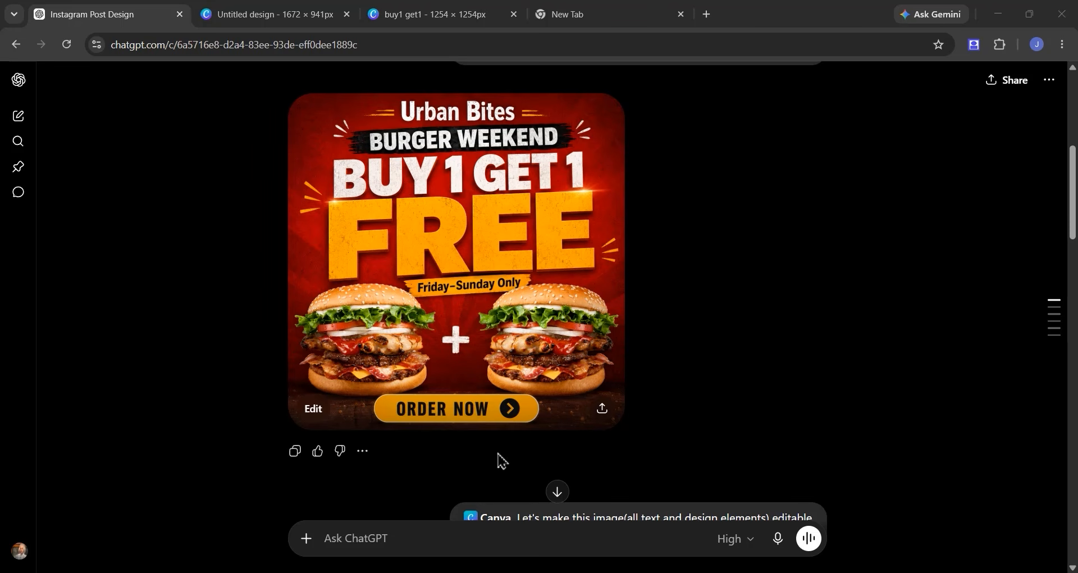
# Step: Start a Create image prompt and attach the burger promotion image "ChatGPT Image Jul 15, 2026, 11_39_14 AM.png" from Downloads
pyautogui.click(306, 538)
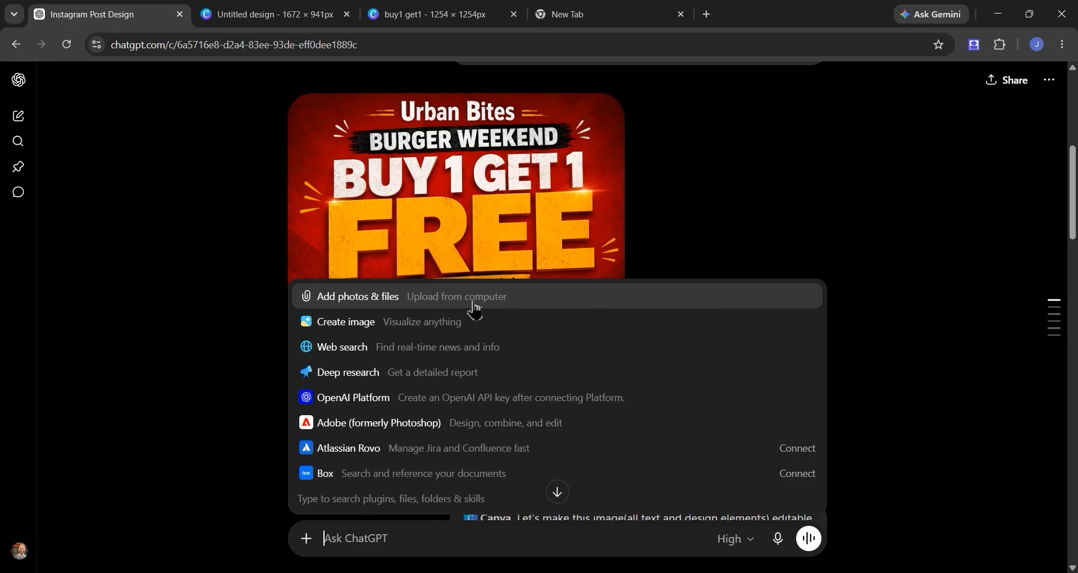
pyautogui.click(382, 322)
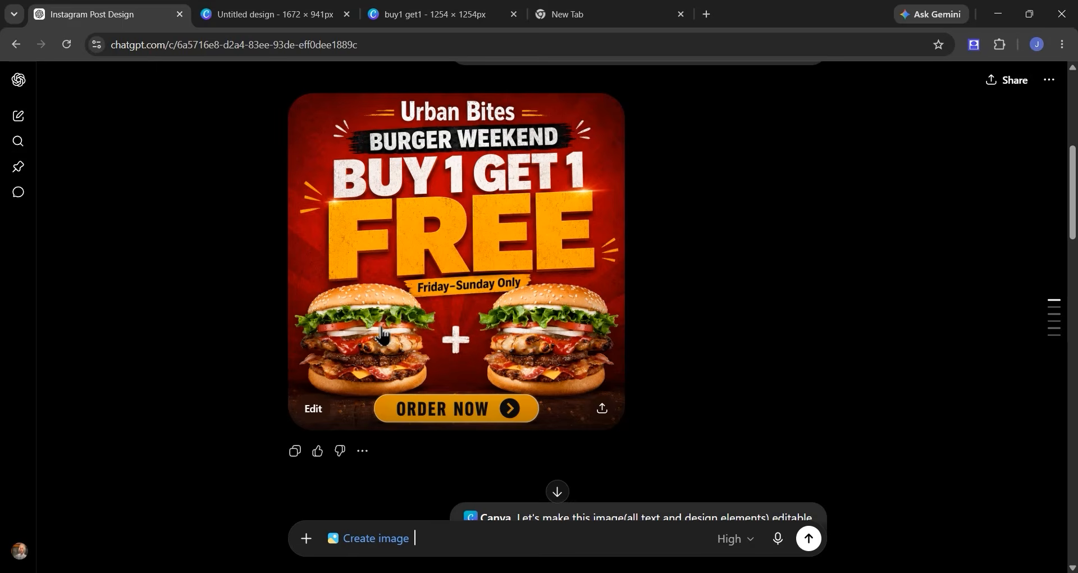
pyautogui.click(303, 540)
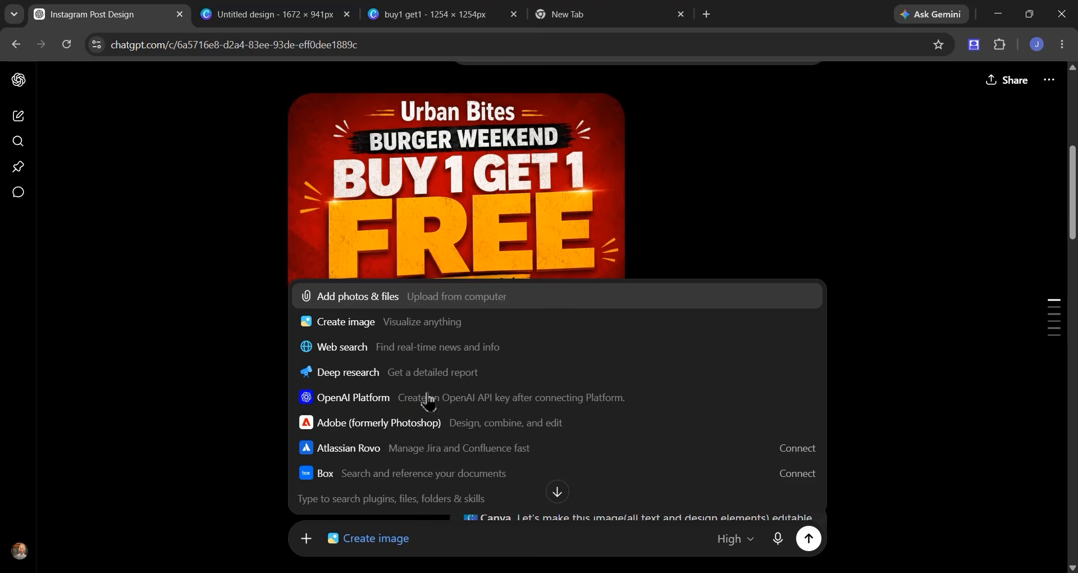
pyautogui.click(397, 306)
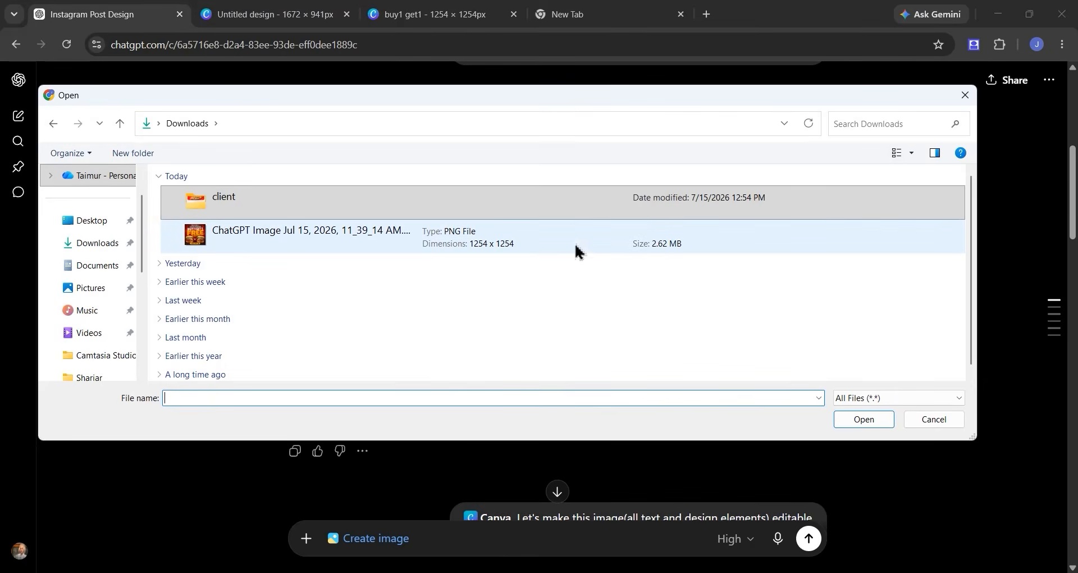
pyautogui.doubleClick(444, 239)
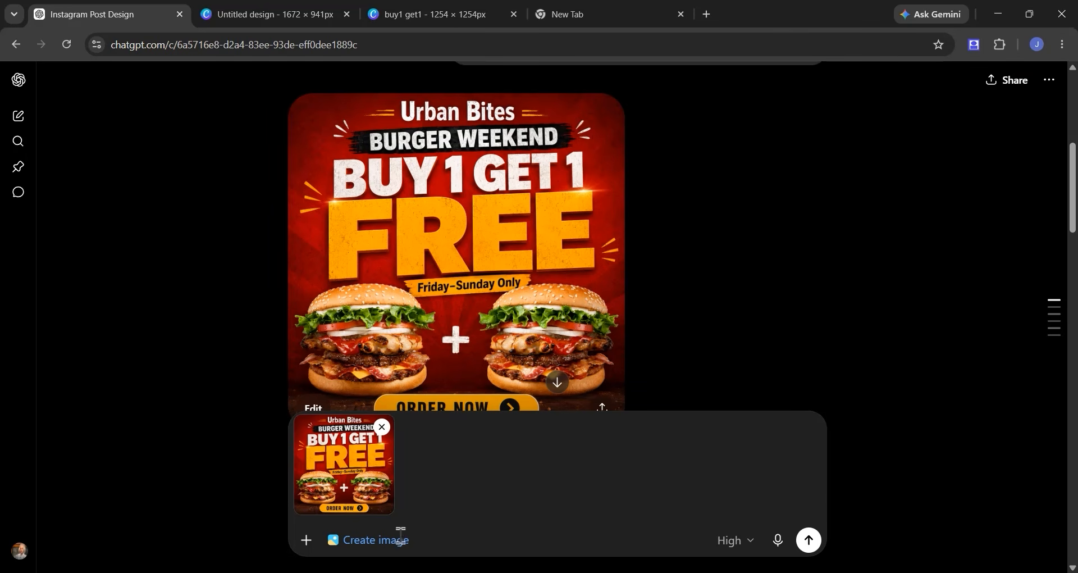
# Step: Switch to the prompt document in Google Docs and review the Customer Review prompt's heading, customer name, rating and testimonial fields
pyautogui.hotkey('alt', 'Tab')
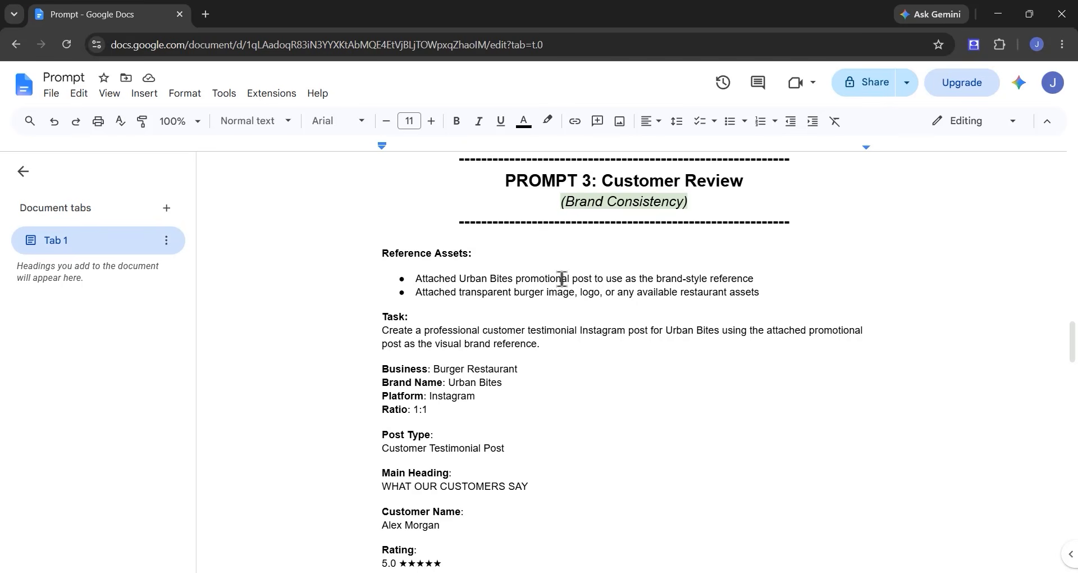
pyautogui.scroll(-1, 578, 367)
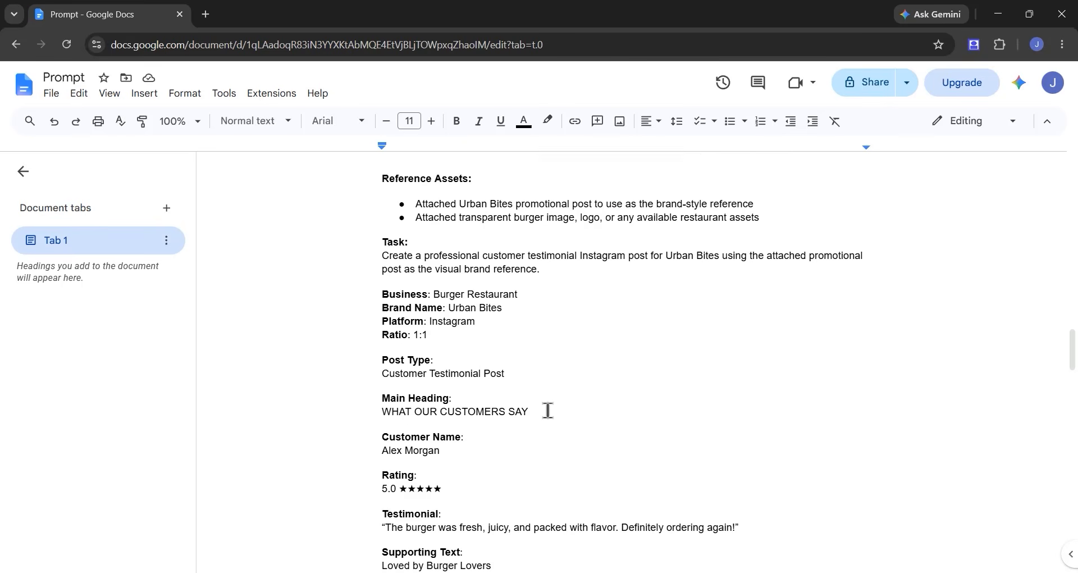
pyautogui.scroll(-1, 547, 410)
pyautogui.moveTo(452, 333); pyautogui.dragTo(365, 329)
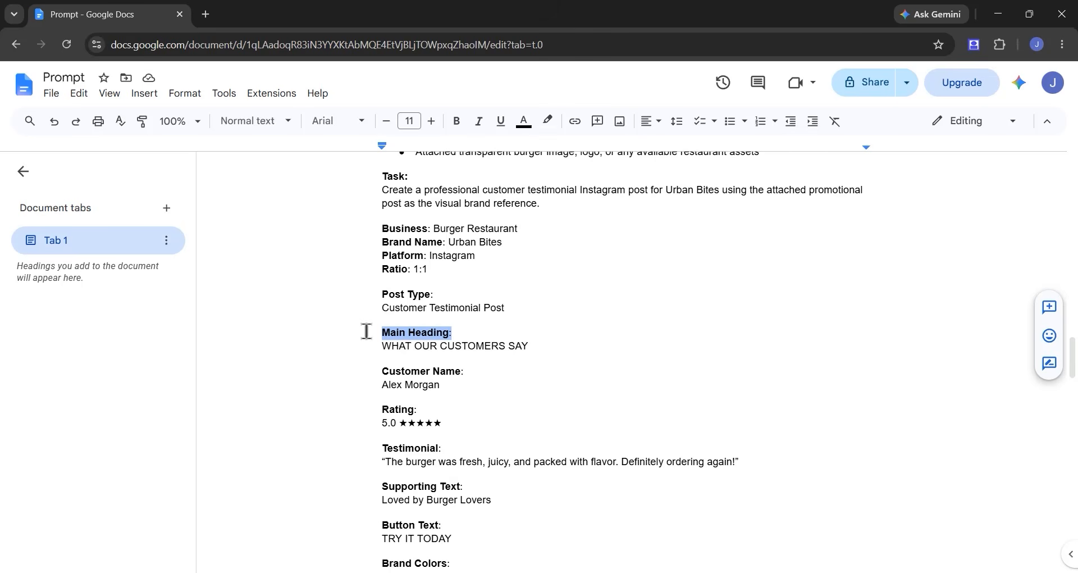
pyautogui.moveTo(371, 370); pyautogui.dragTo(468, 375)
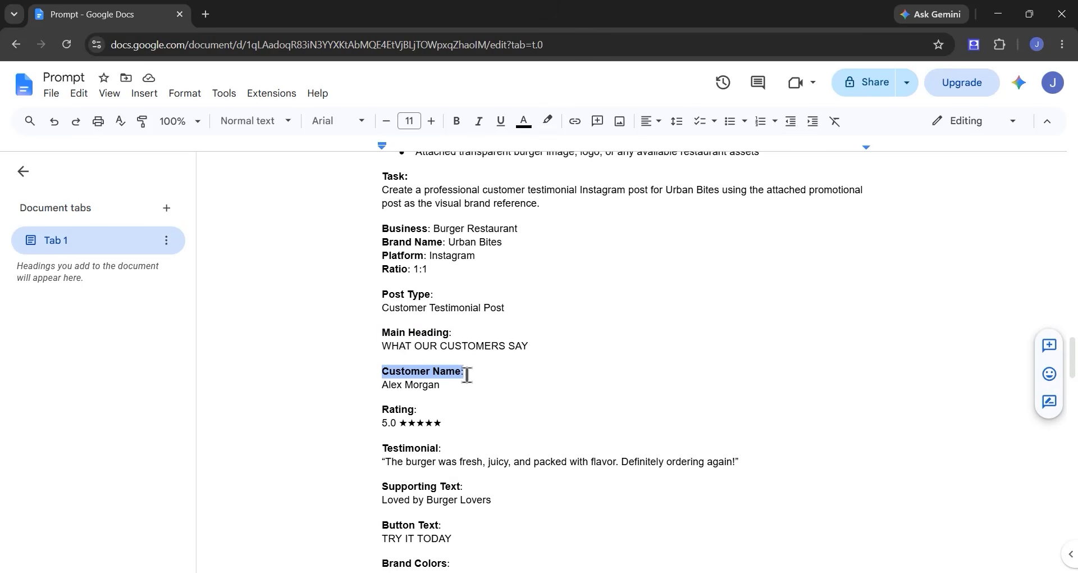
pyautogui.moveTo(373, 409); pyautogui.dragTo(445, 428)
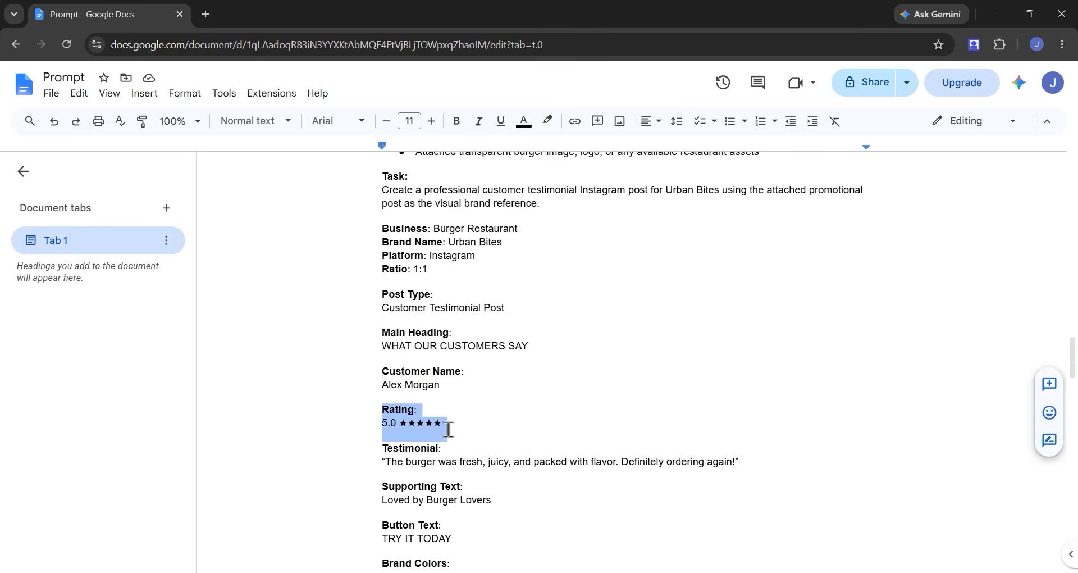
pyautogui.click(448, 428)
pyautogui.scroll(-2, 448, 428)
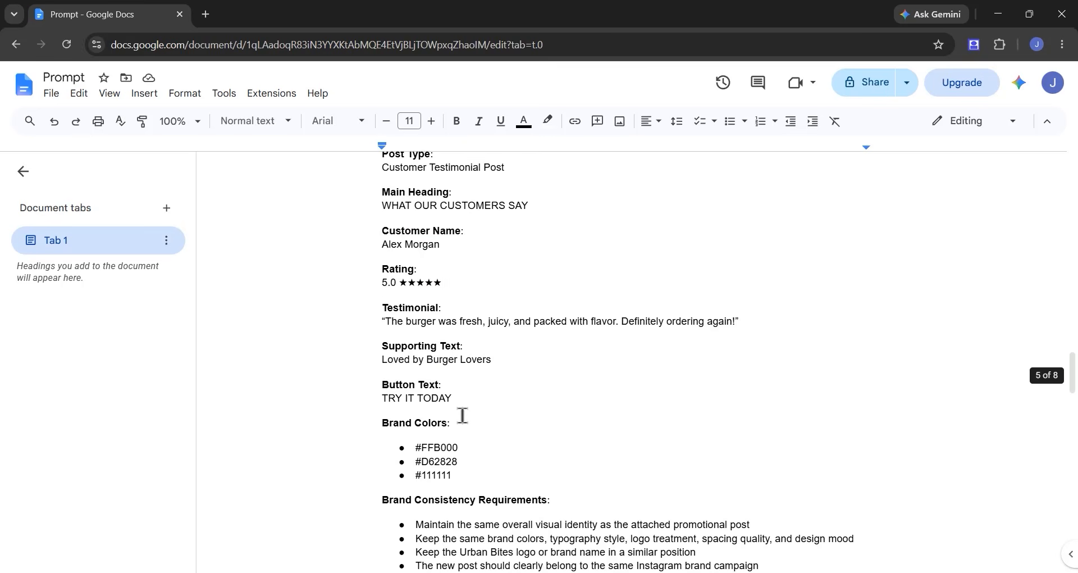
# Step: Try "Order Now" as the button text of the Customer Review prompt, and put back "TRY IT TODAY"
pyautogui.moveTo(460, 400); pyautogui.dragTo(380, 397)
pyautogui.hotkey('ctrl', 'c')
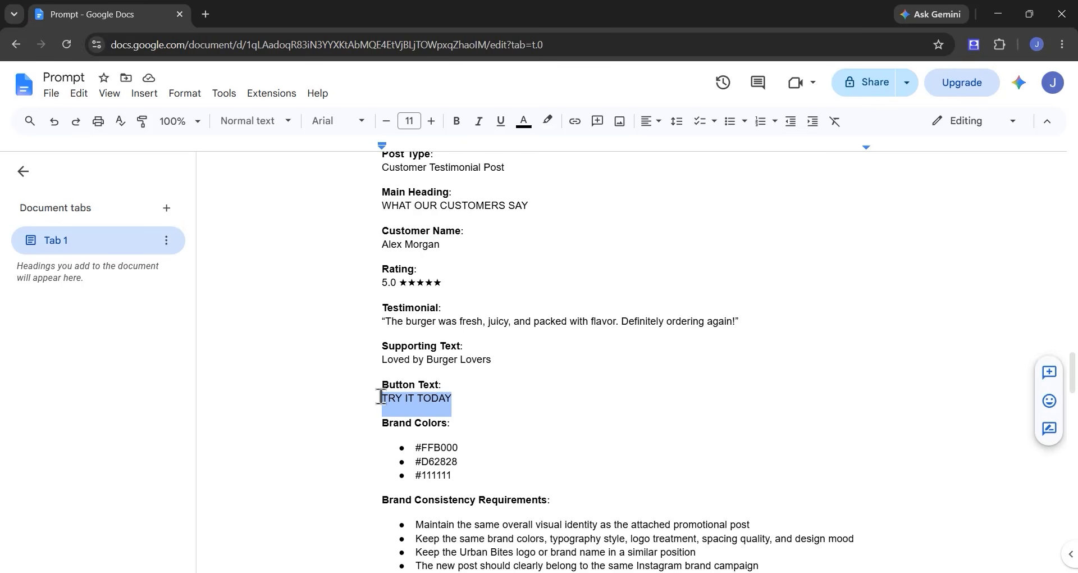
pyautogui.write('Order Now')
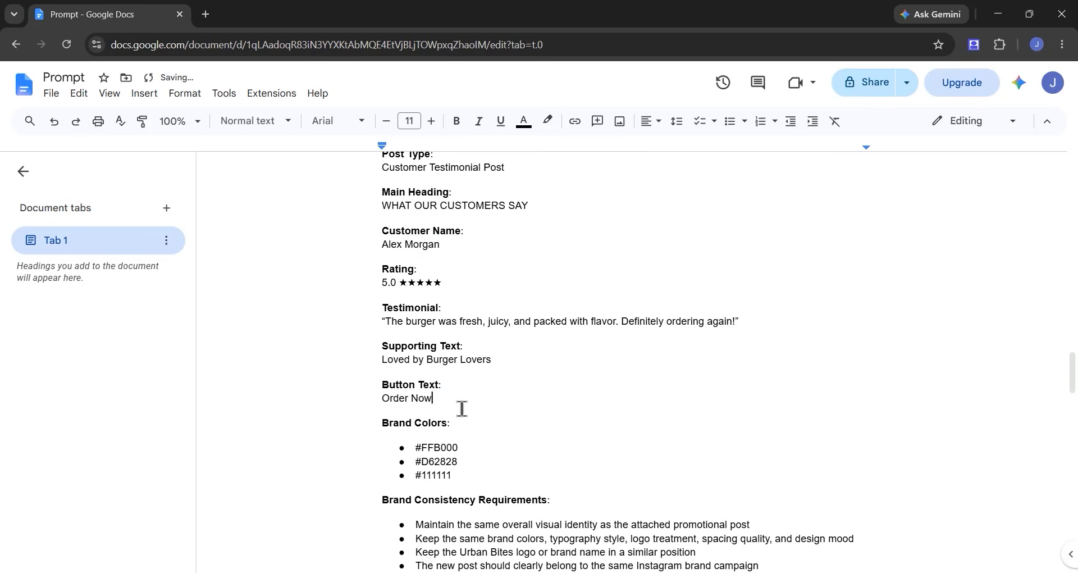
pyautogui.moveTo(452, 404); pyautogui.dragTo(387, 398)
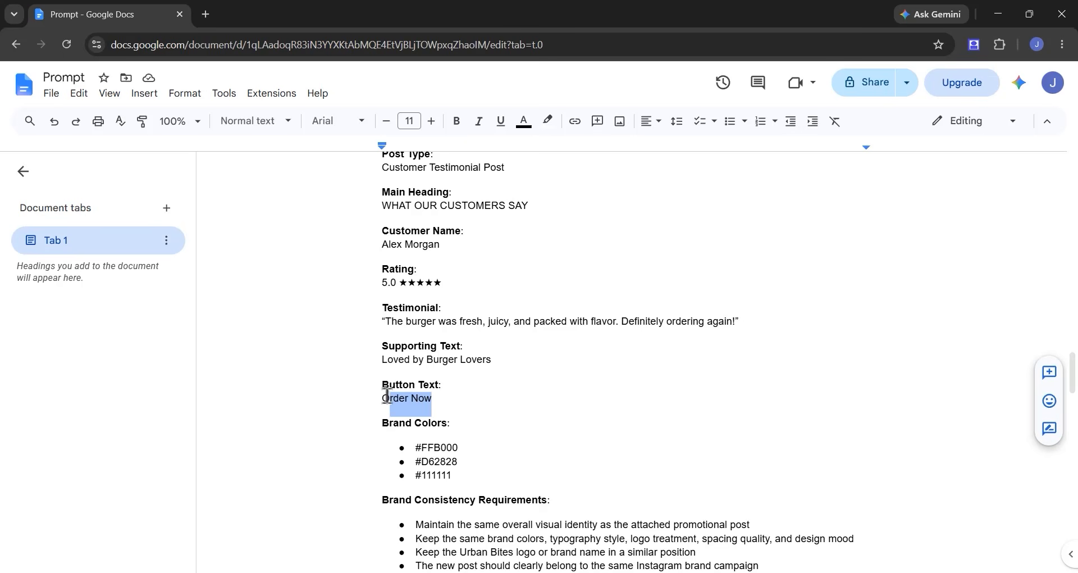
pyautogui.hotkey('ctrl', 'v')
# Step: Copy the full Customer Review prompt from the document, paste it into the image prompt in ChatGPT and send it
pyautogui.scroll(8, 380, 402)
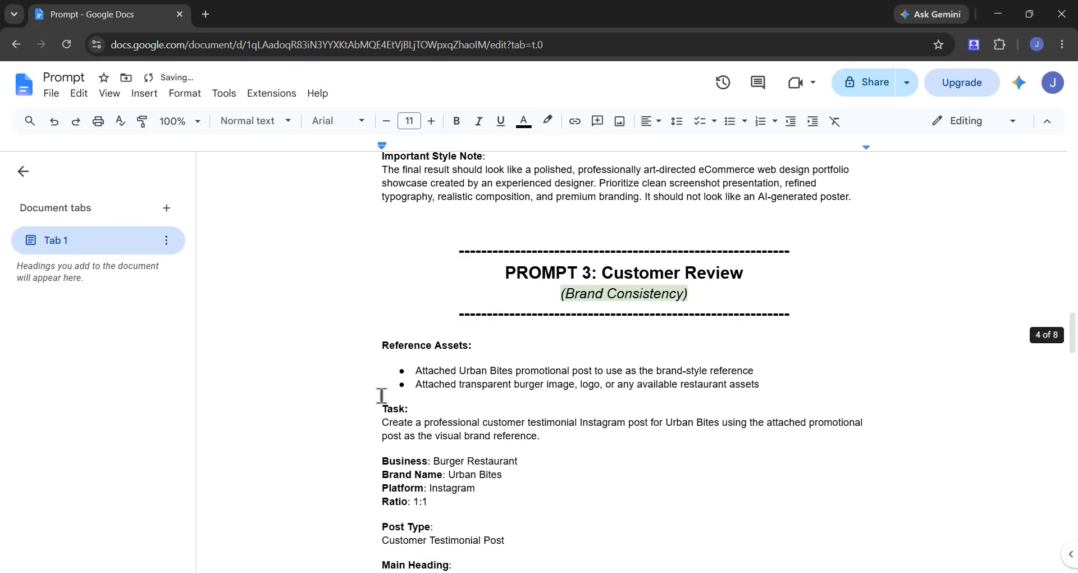
pyautogui.scroll(-5, 387, 365)
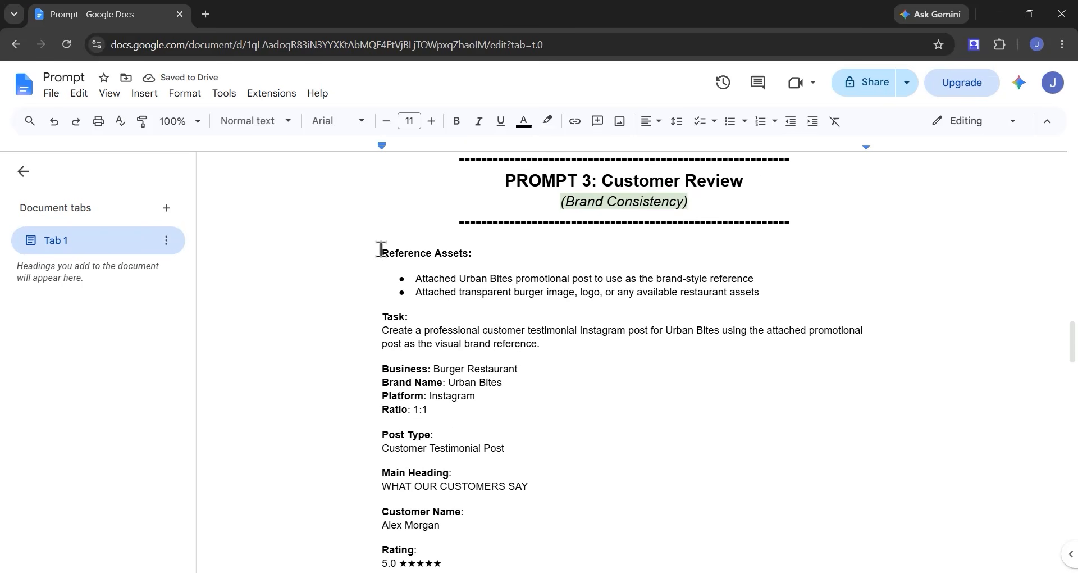
pyautogui.moveTo(390, 257); pyautogui.dragTo(699, 331)
pyautogui.scroll(-10, 561, 281)
pyautogui.hotkey('alt', 'Tab')
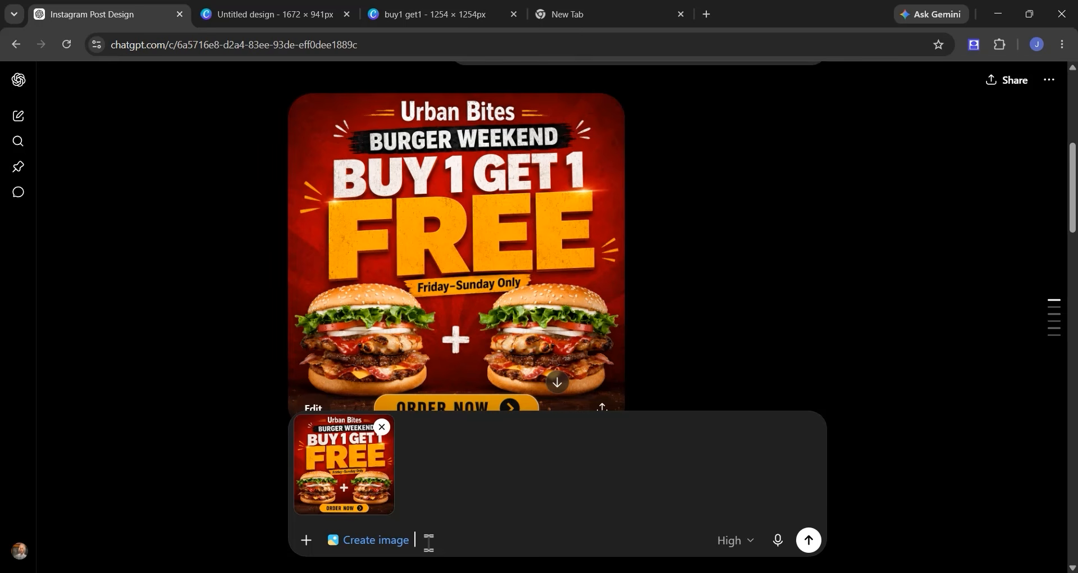
pyautogui.hotkey('ctrl', 'v')
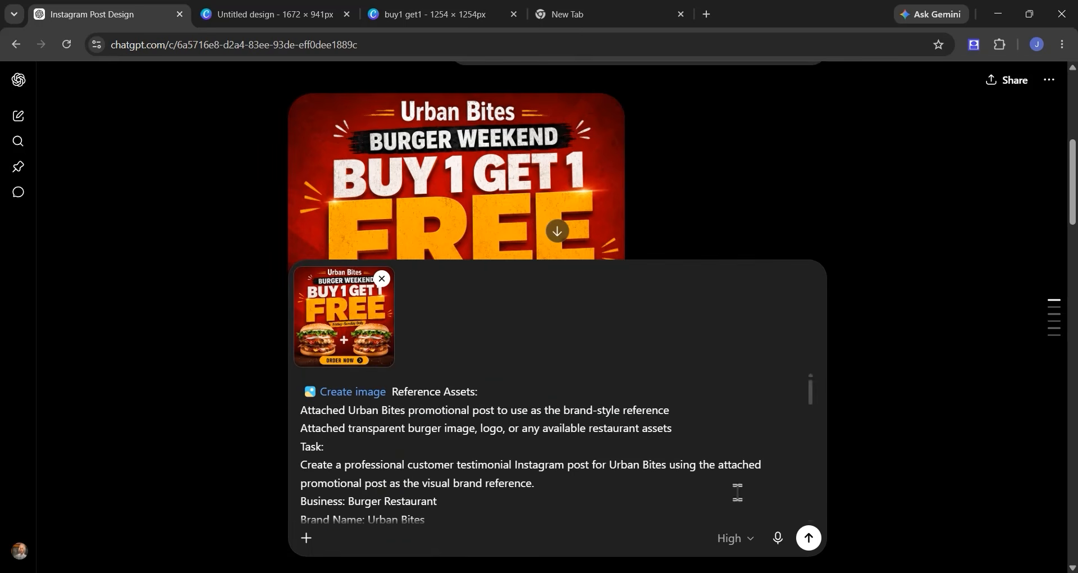
pyautogui.click(808, 538)
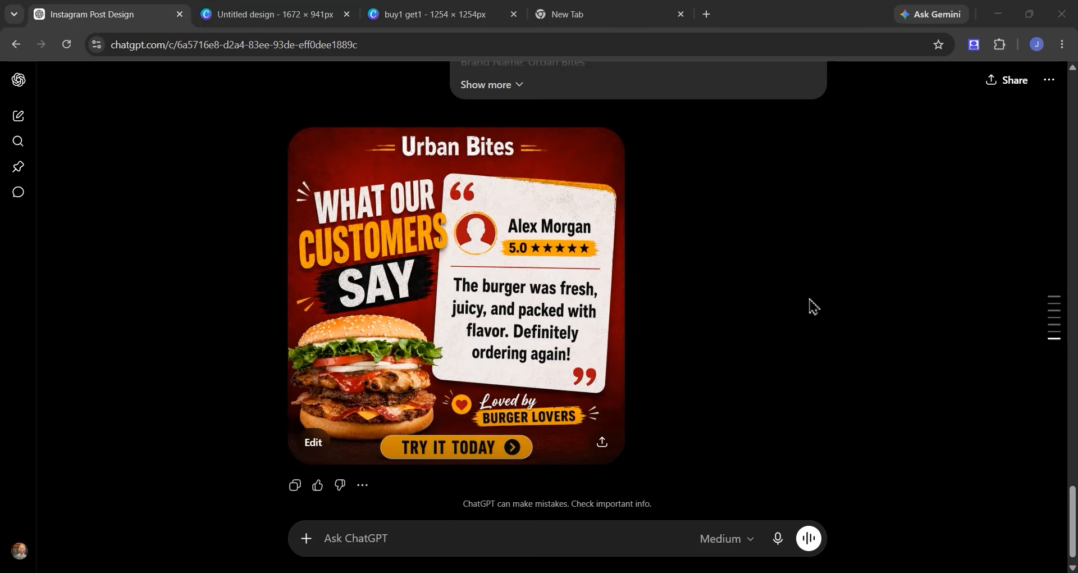
# Step: Start another Create image prompt and attach "ChatGPT Image Jul 15, 2026, 11_39_14 AM.png" as the brand-style reference
pyautogui.click(306, 538)
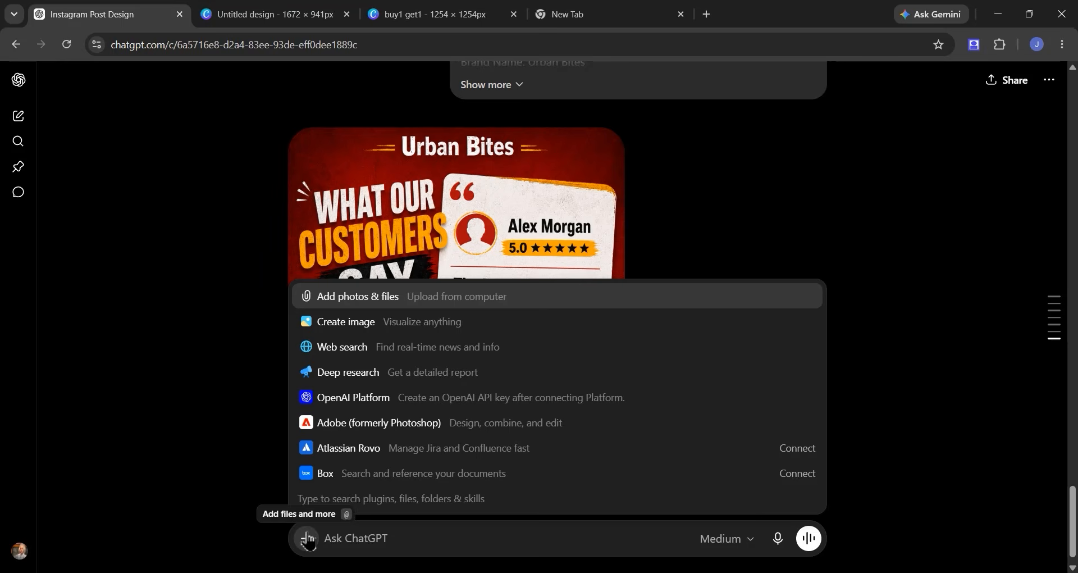
pyautogui.click(358, 323)
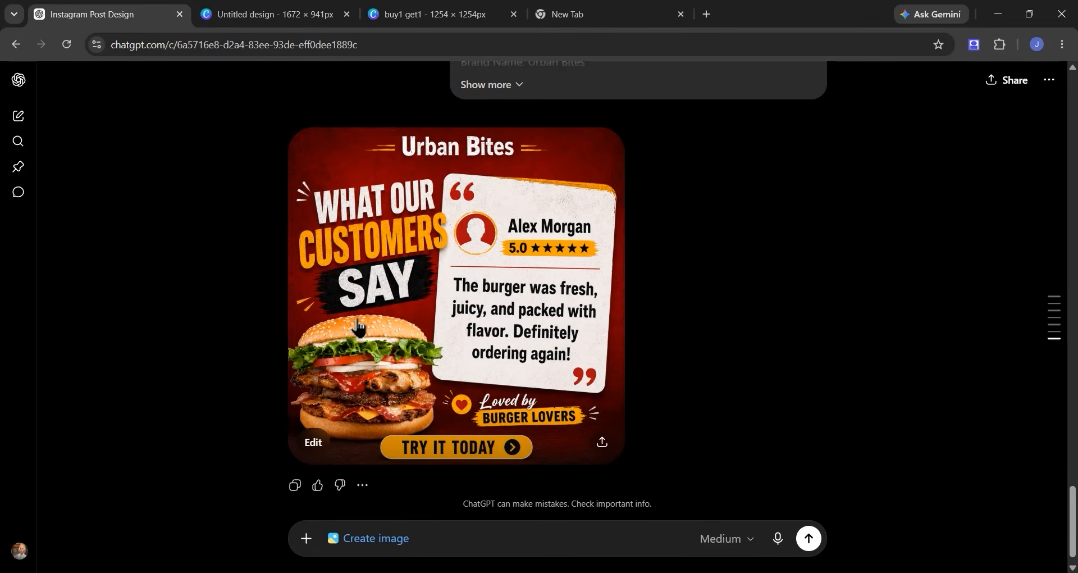
pyautogui.click(300, 538)
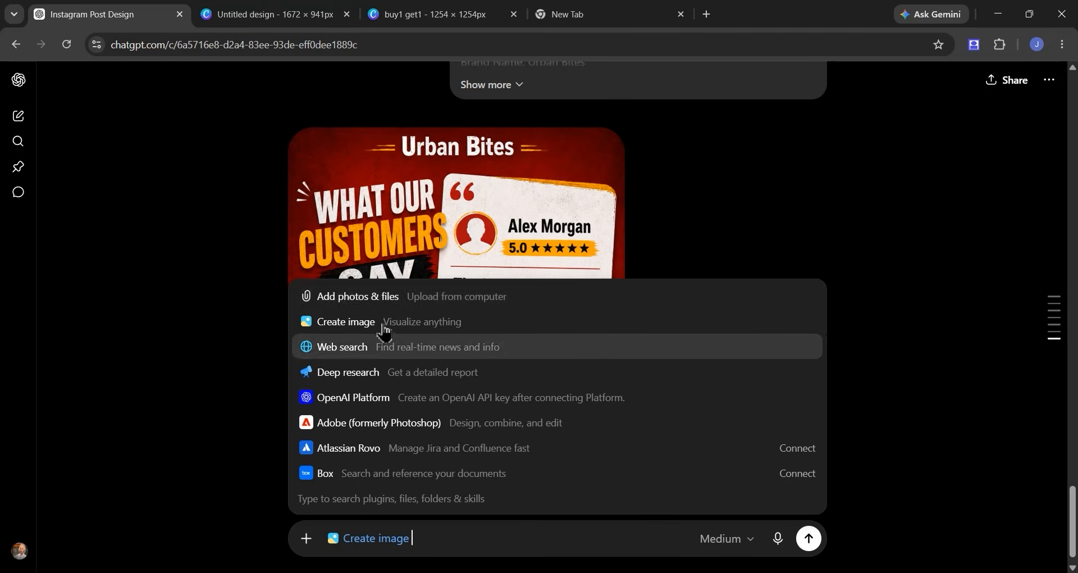
pyautogui.click(367, 294)
pyautogui.click(339, 229)
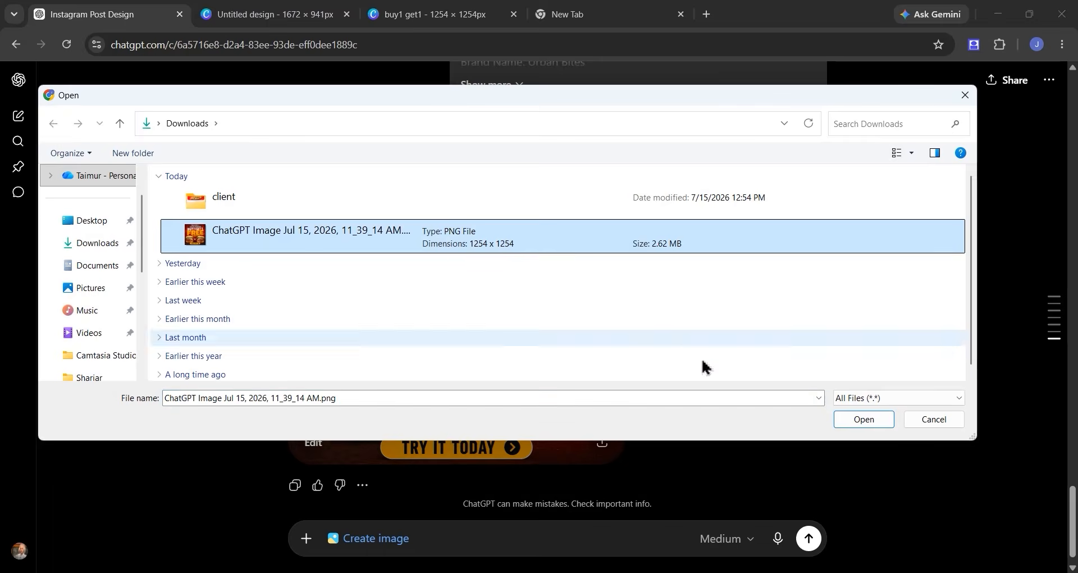
pyautogui.click(859, 417)
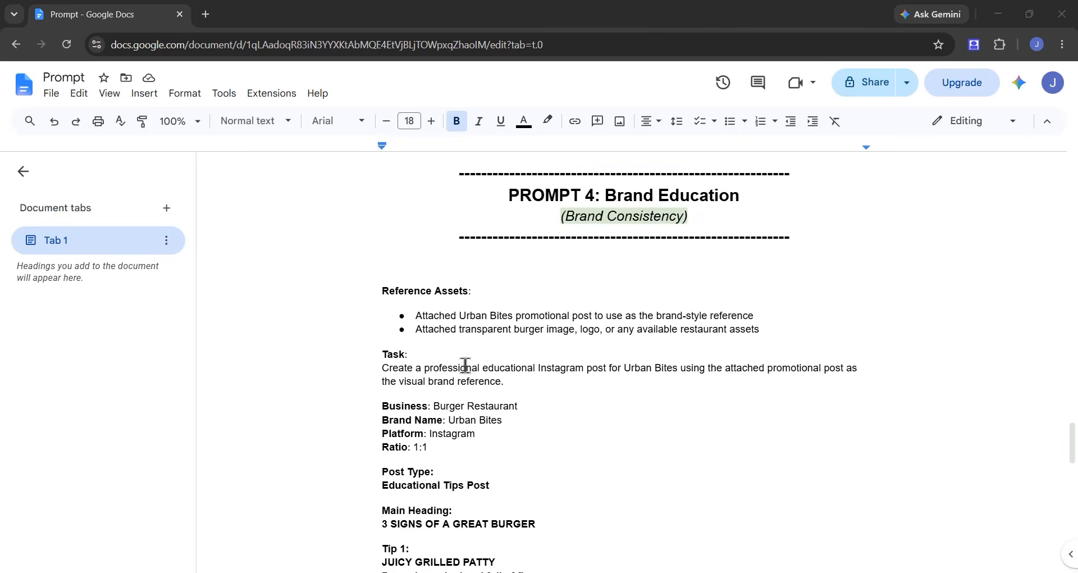
# Step: Copy the full Brand Education prompt from the document, paste it into the image prompt in ChatGPT and send it
pyautogui.scroll(-1, 538, 307)
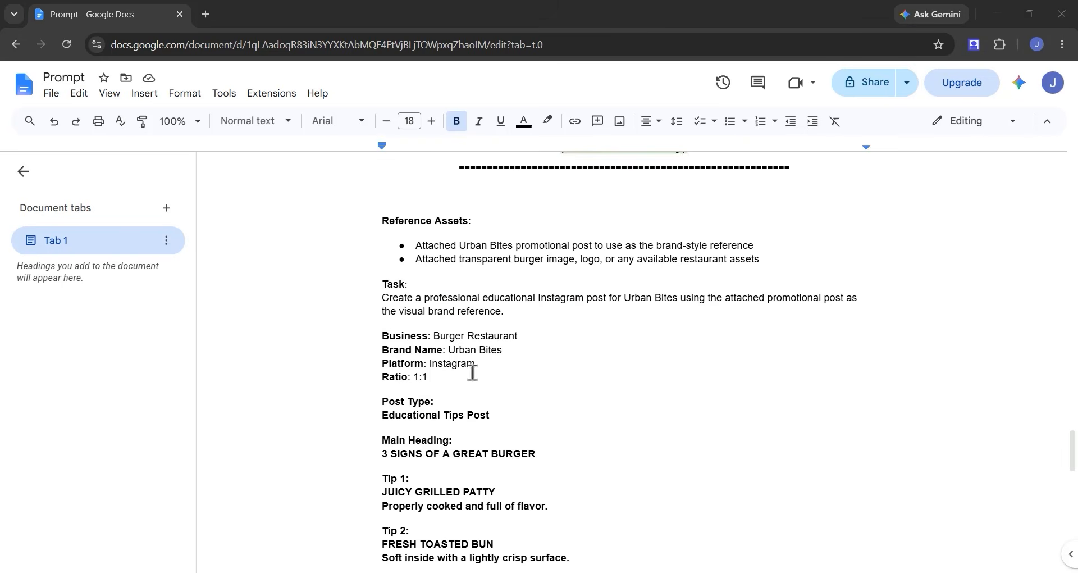
pyautogui.scroll(-1, 416, 393)
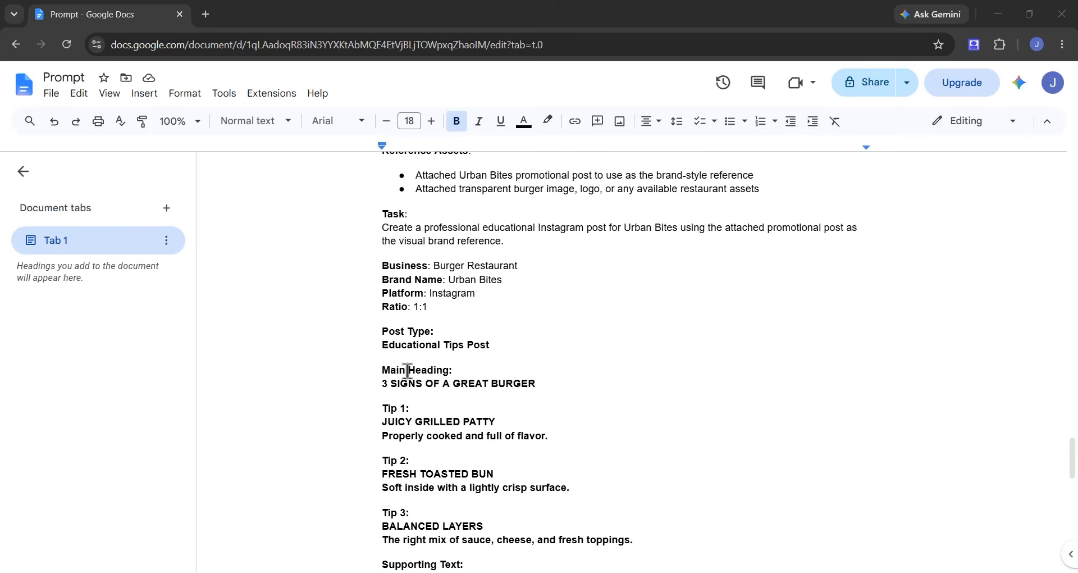
pyautogui.scroll(-1, 415, 371)
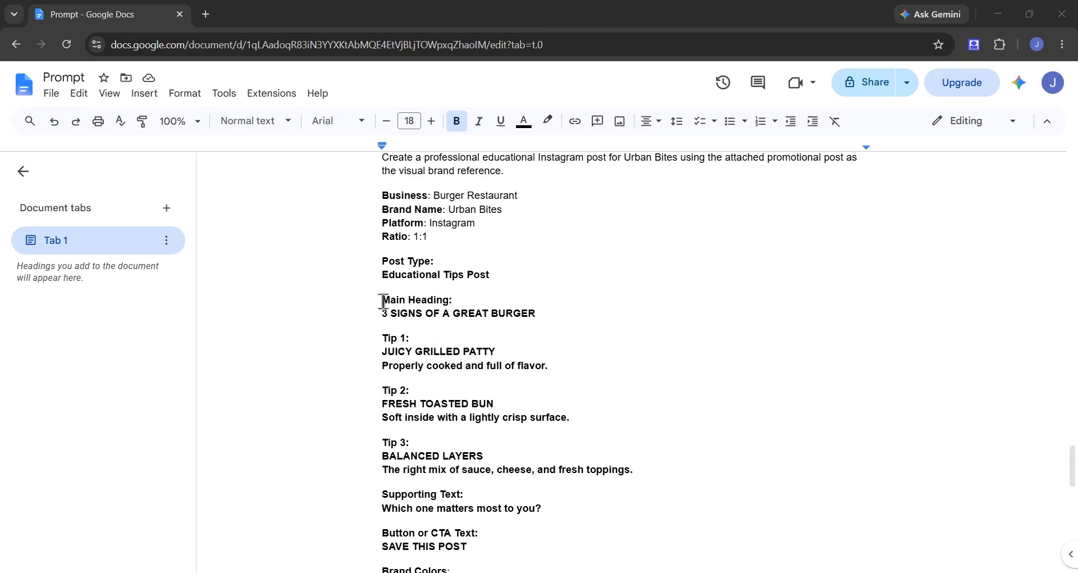
pyautogui.moveTo(382, 302); pyautogui.dragTo(691, 352)
pyautogui.click(652, 472)
pyautogui.click(373, 306)
pyautogui.scroll(4, 373, 306)
pyautogui.scroll(-5, 633, 385)
pyautogui.scroll(-10, 647, 409)
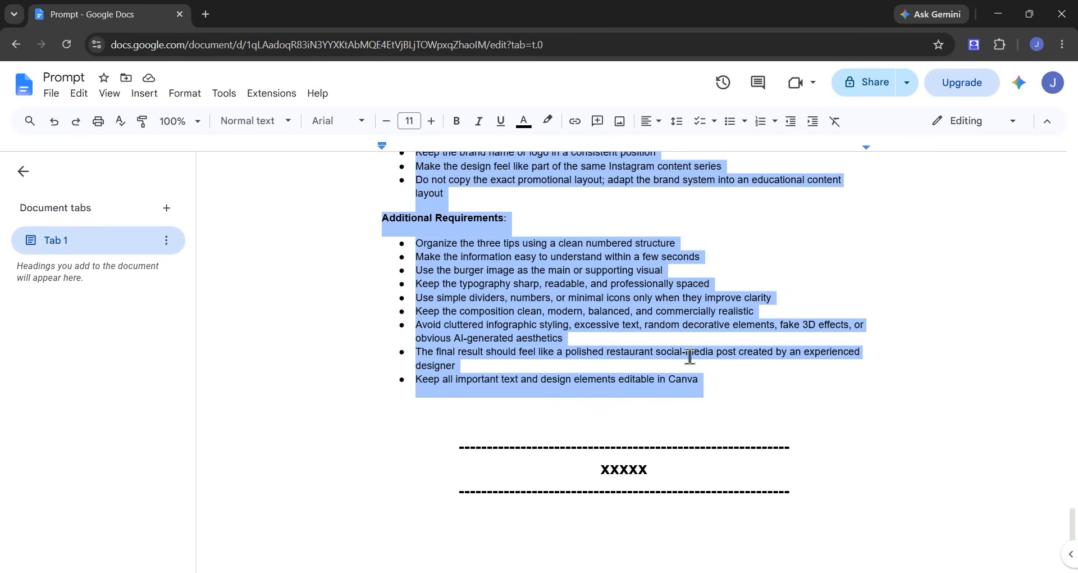
pyautogui.hotkey('alt', 'Tab')
pyautogui.hotkey('ctrl', 'v')
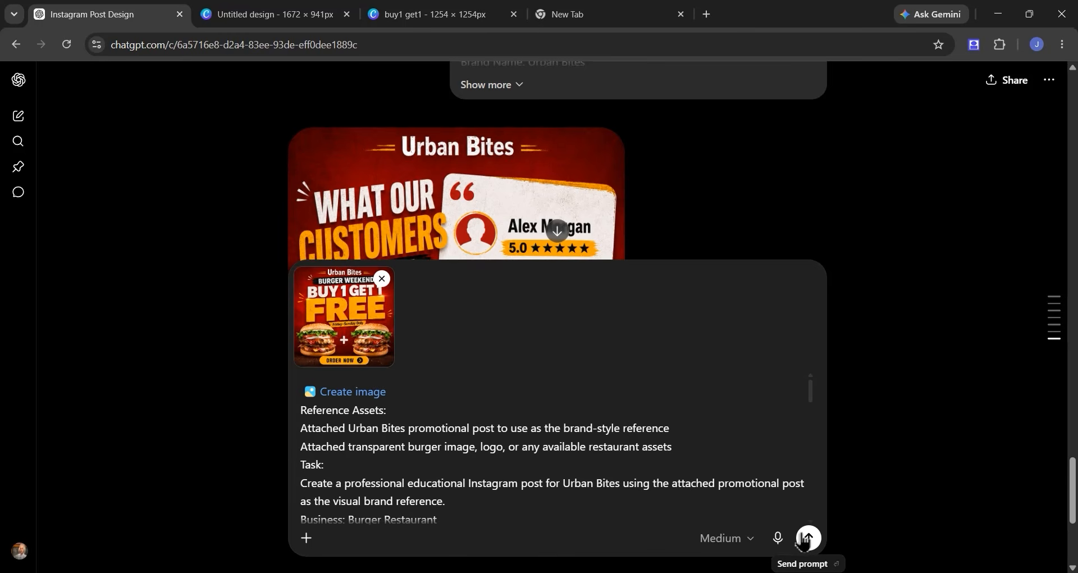
pyautogui.click(807, 537)
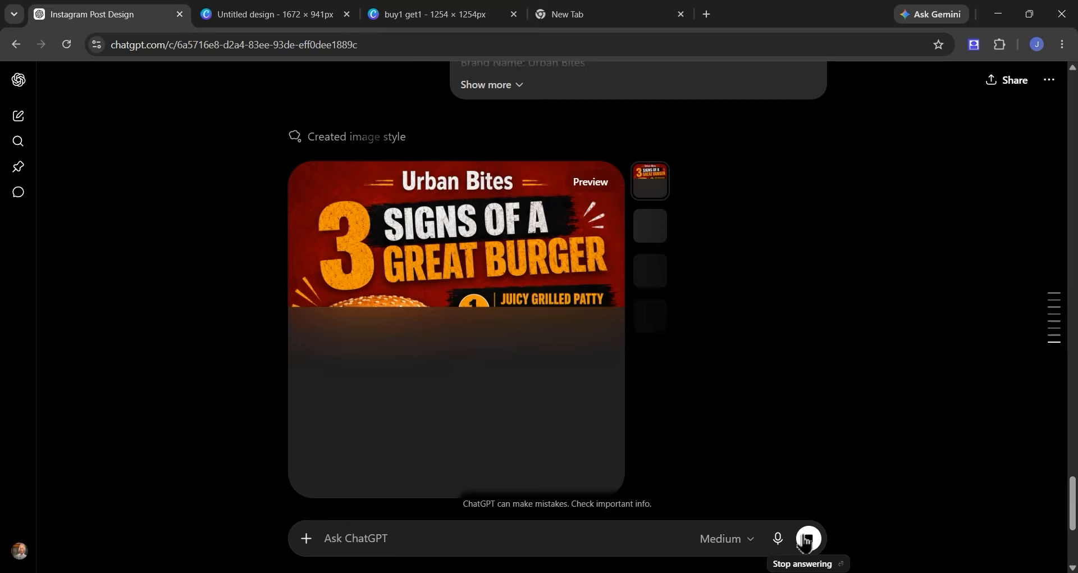